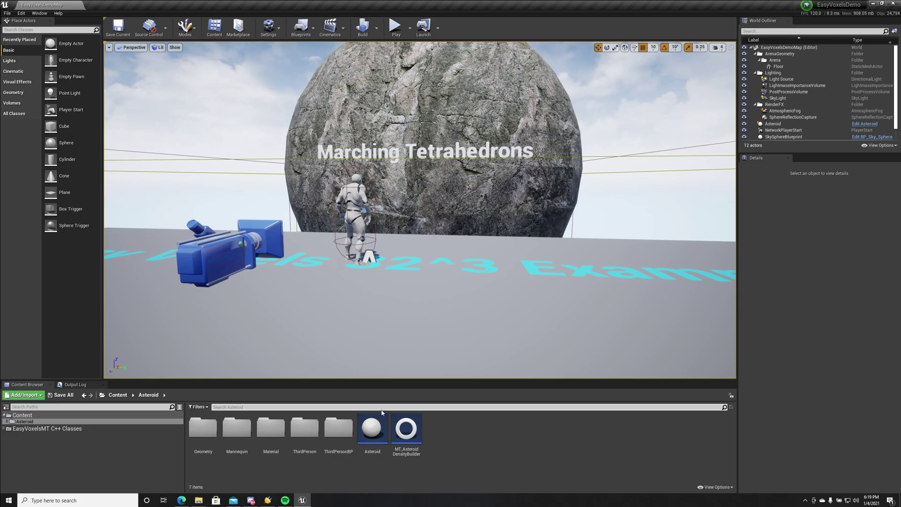
Step: Open the Asteroid Blueprint from the Content Browser's Asteroid folder
double_click(376, 435)
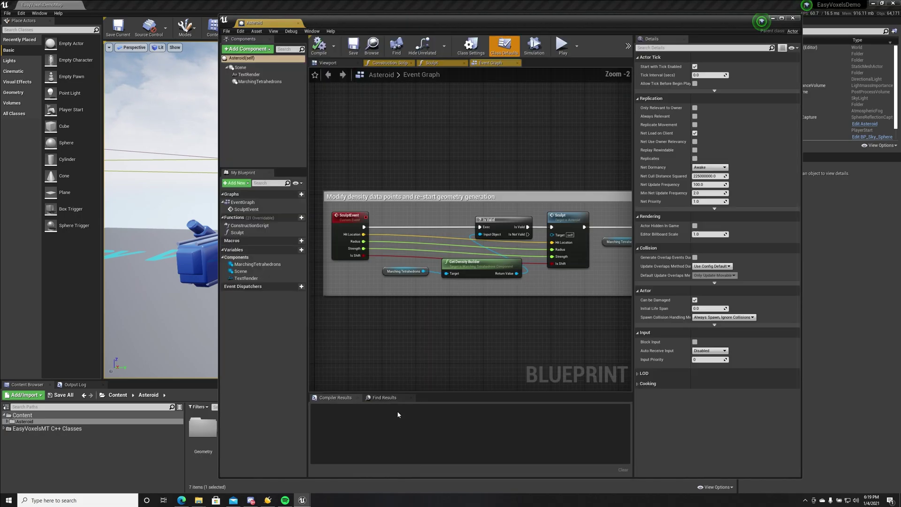
Step: Confirm the MarchingTetrahedrons component's General config uses MT_AsteroidDensityBuilder, then minimize the Blueprint editor
left_click(782, 18)
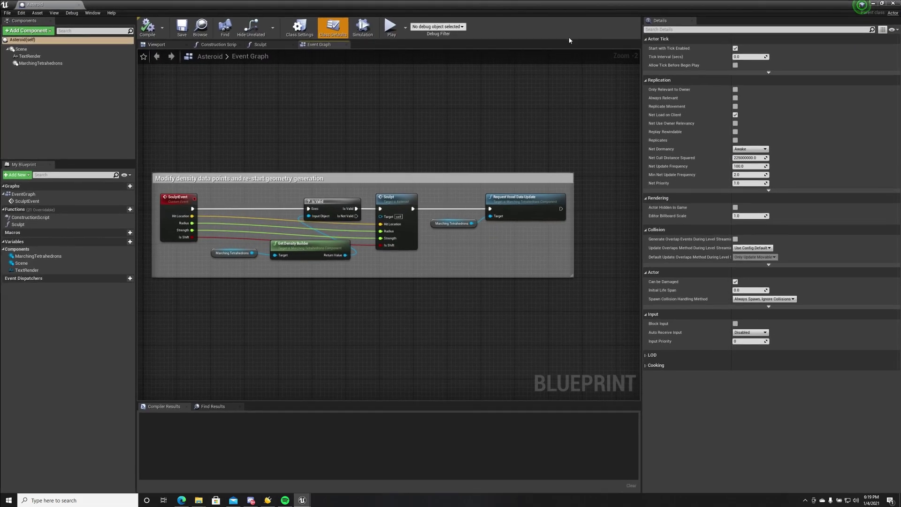
left_click(40, 64)
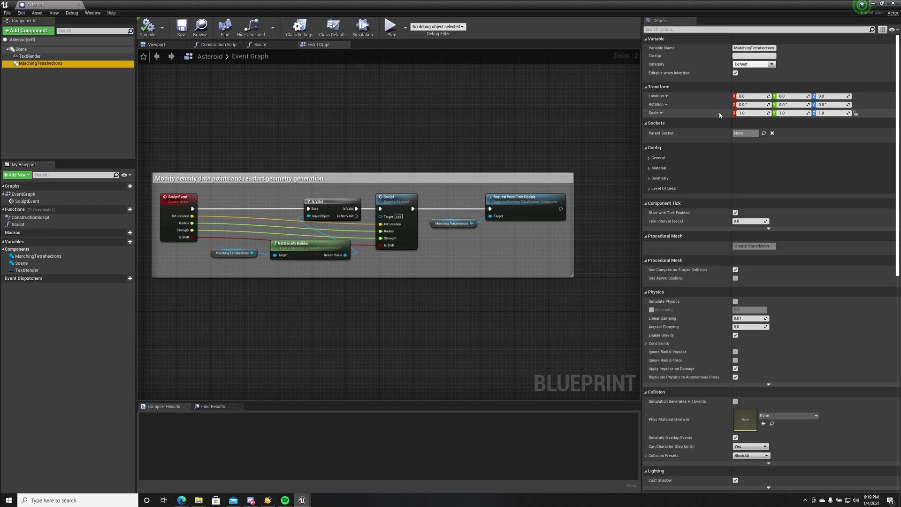
left_click(657, 158)
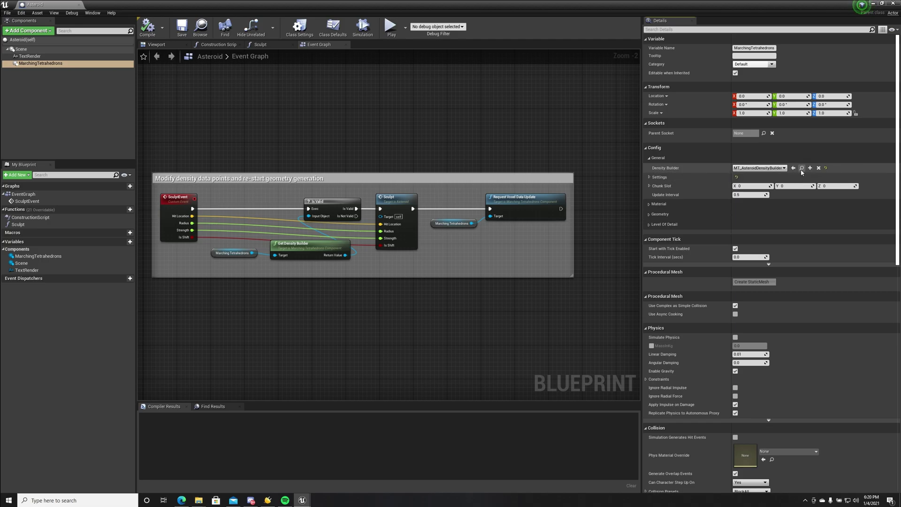
left_click(873, 4)
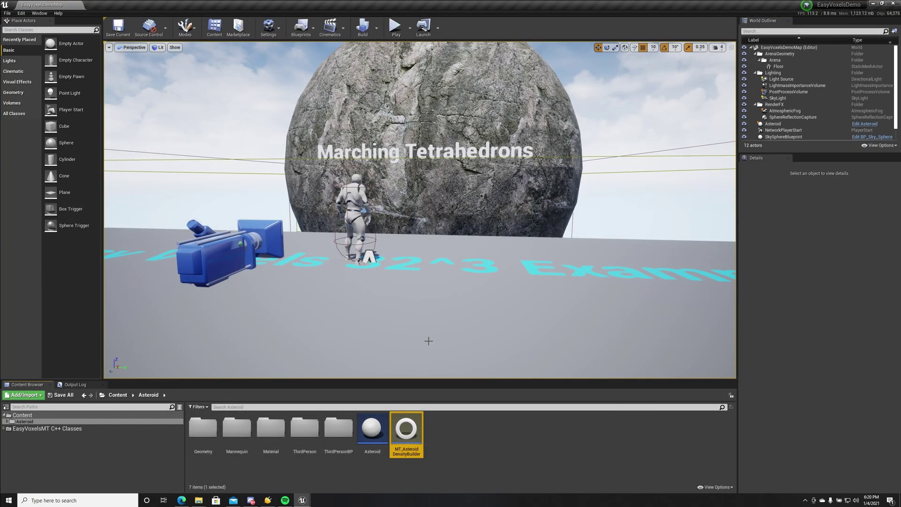
Step: Open MT_AsteroidDensityBuilder and review its Make Density and Construct Density Point function graphs
double_click(413, 441)
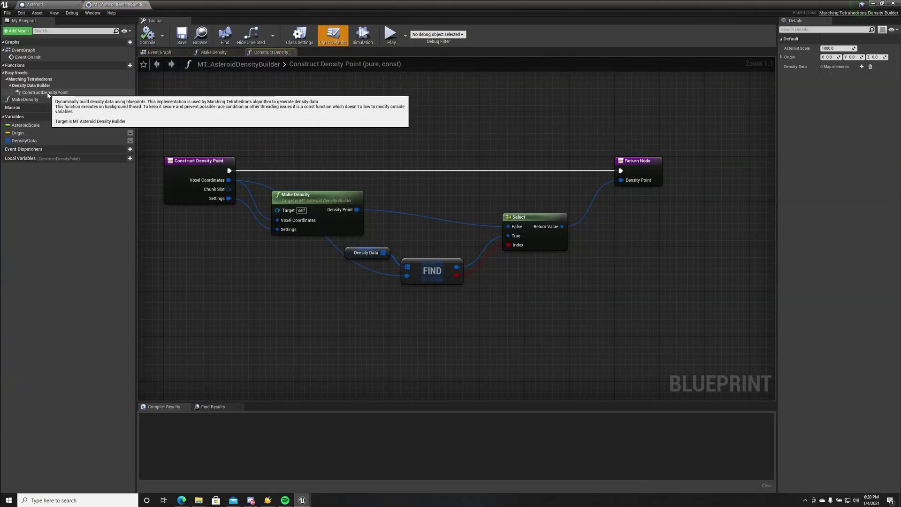
double_click(26, 100)
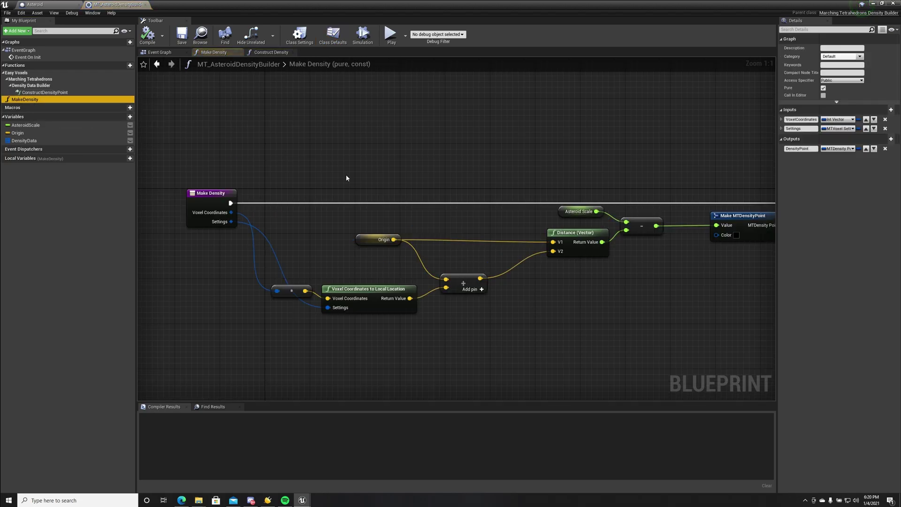
right_click_drag(525, 211, 457, 195)
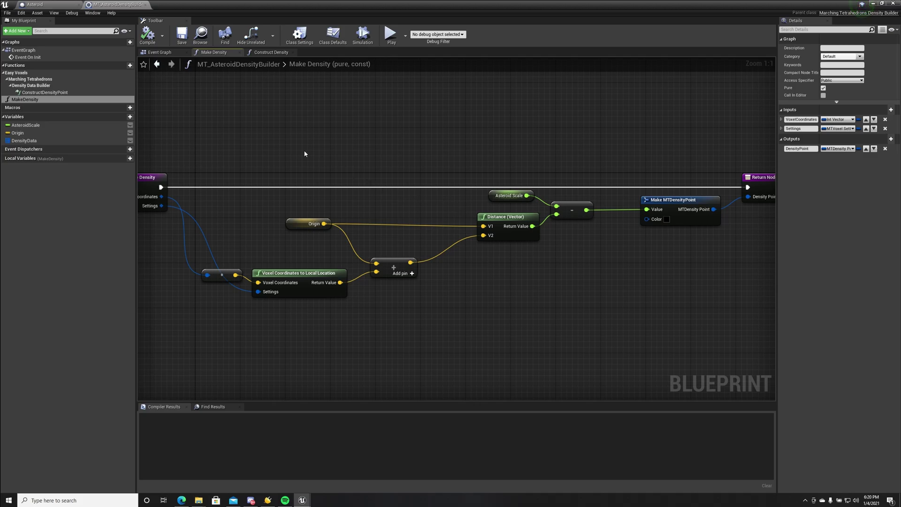
double_click(44, 92)
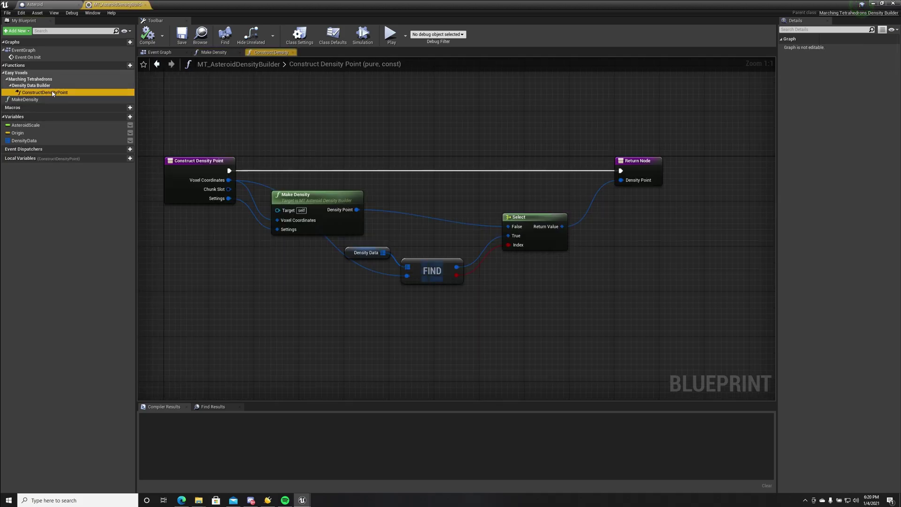
mouse_move(207, 168)
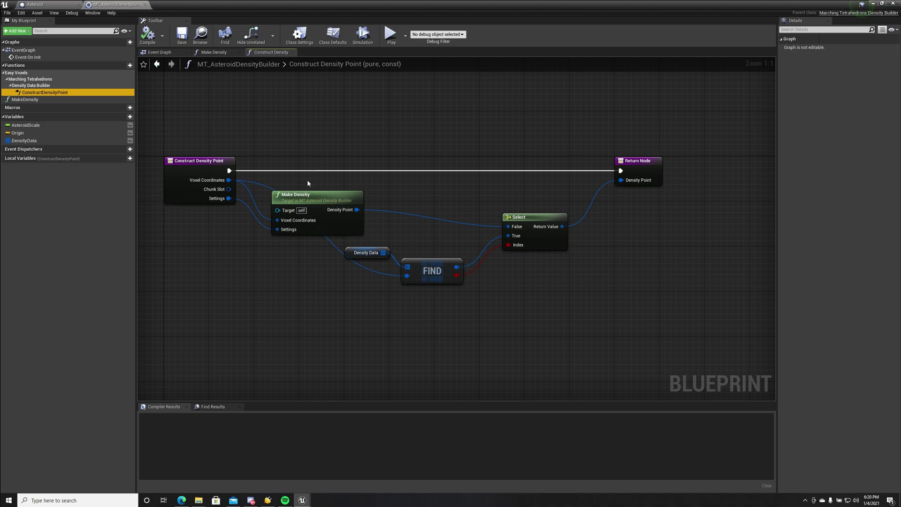
Step: Back in the Asteroid Blueprint, show MarchingTetrahedrons settings: Units 32, Resolution 200, ISO Level 0.5
left_click(35, 4)
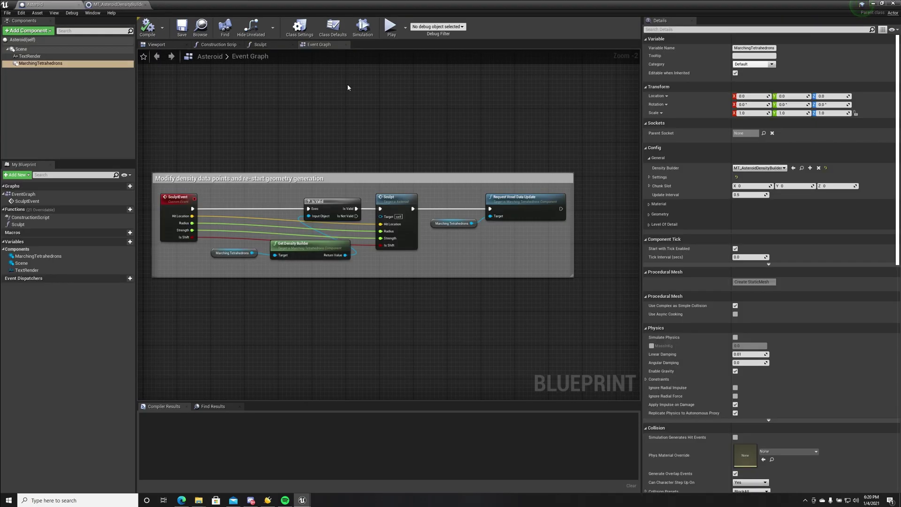
left_click(649, 178)
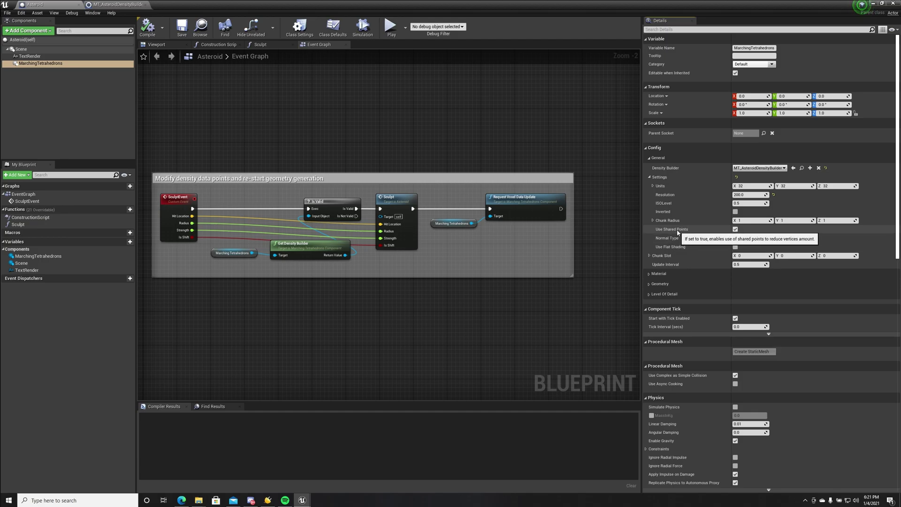
Step: Expand Level Of Detail and list Normal Type choices: Gradient Advanced, Gradient Basic, Triangle
left_click(651, 294)
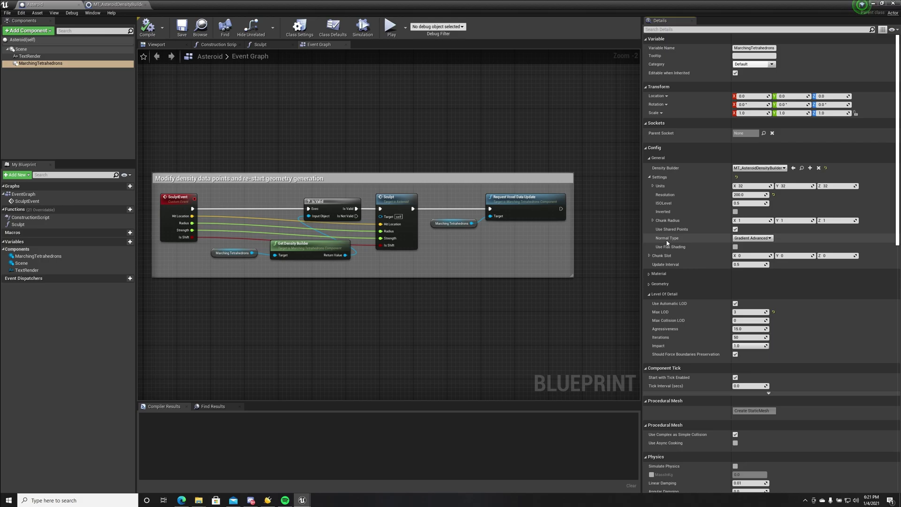
left_click(752, 238)
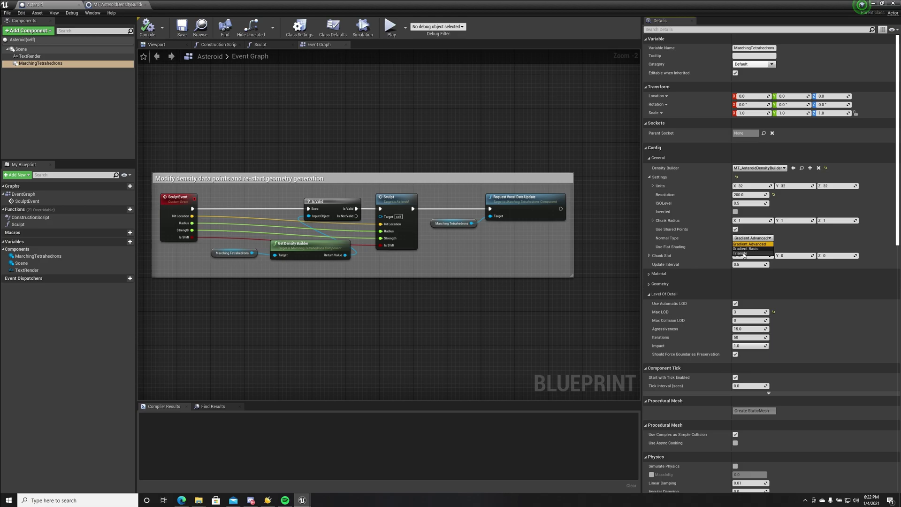
Step: Leave Normal Type at Gradient Advanced and reveal the DemoMaterial and Geometry settings
left_click(811, 276)
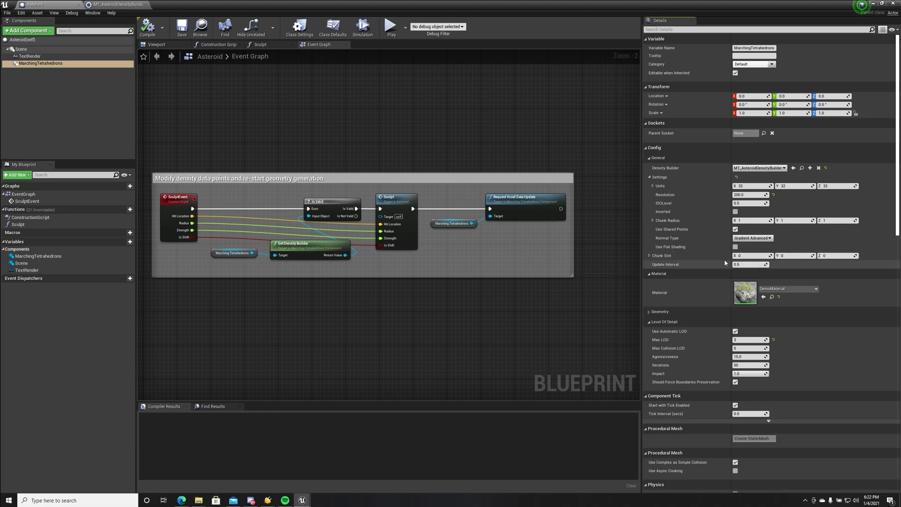
mouse_move(667, 267)
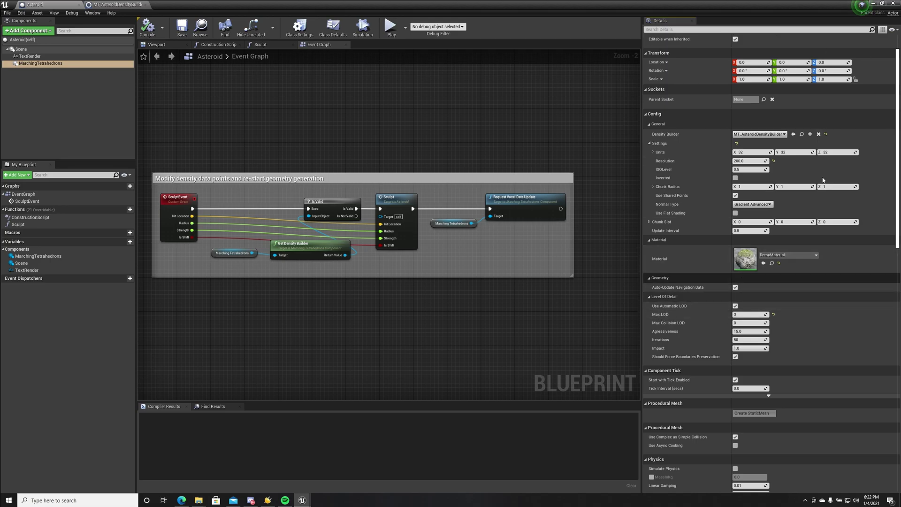
Step: Stop the running play session and start simulating the level instead
left_click(872, 4)
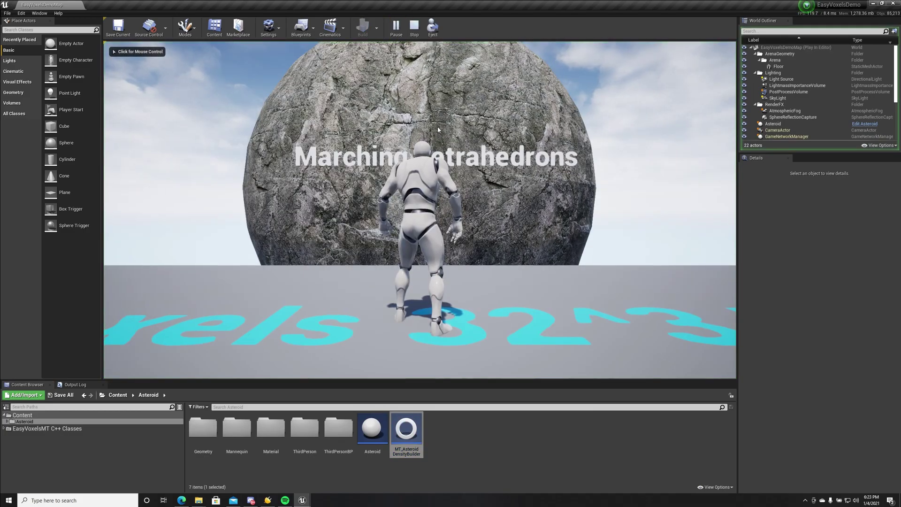
left_click(414, 27)
left_click(409, 29)
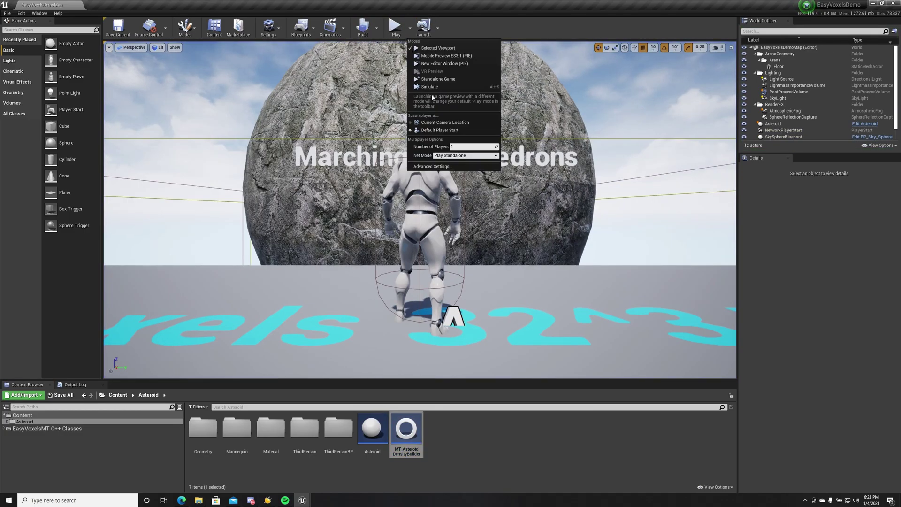
left_click(433, 88)
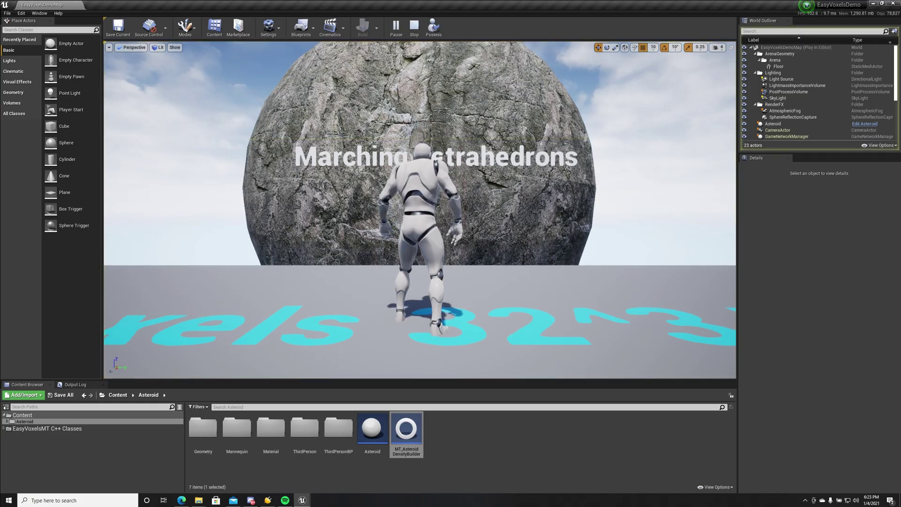
Step: Switch the viewport to Brush Wireframe and fly back to view the whole asteroid sphere
left_click(163, 48)
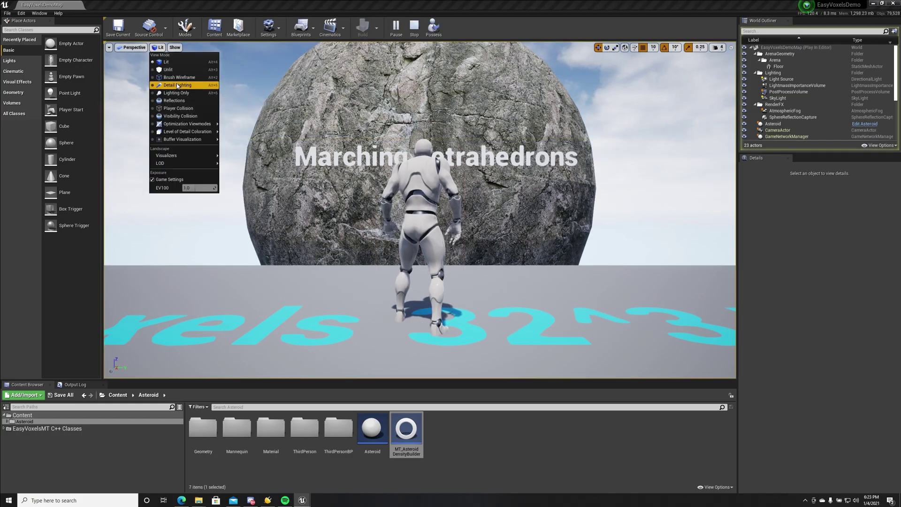
left_click(211, 77)
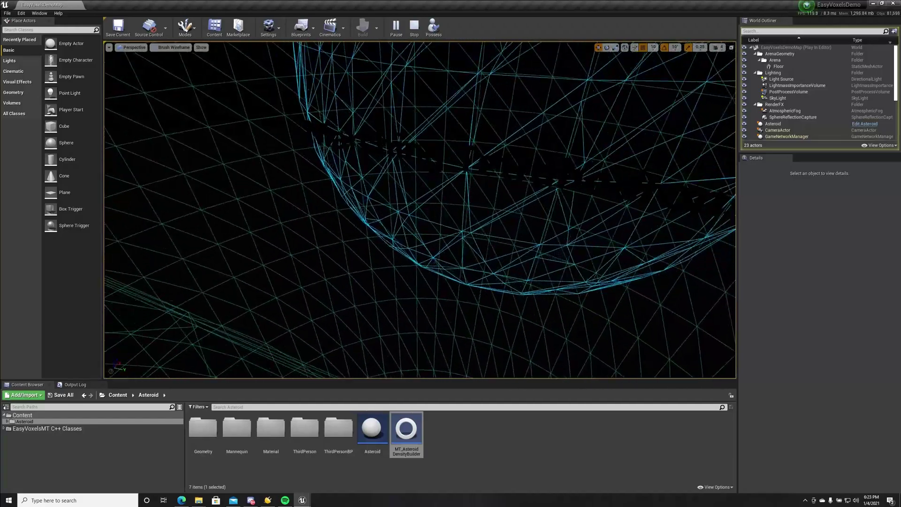
key("s")
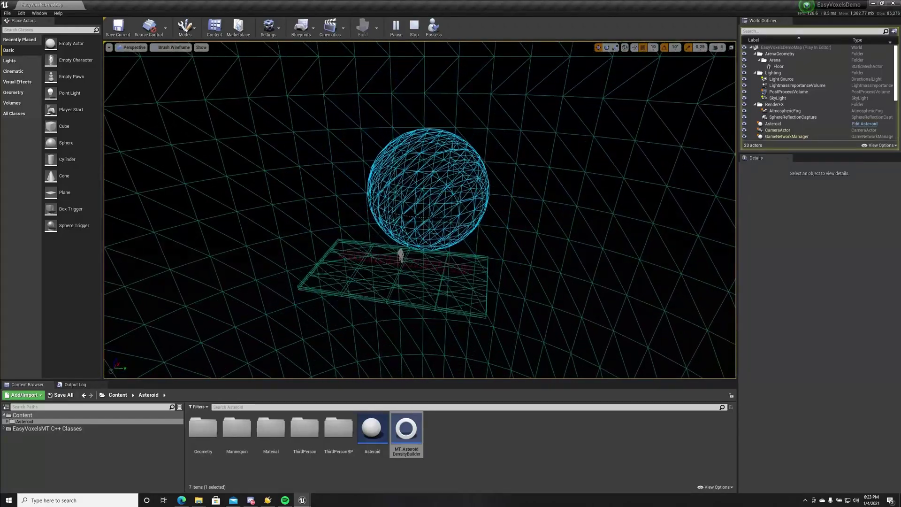
key("s")
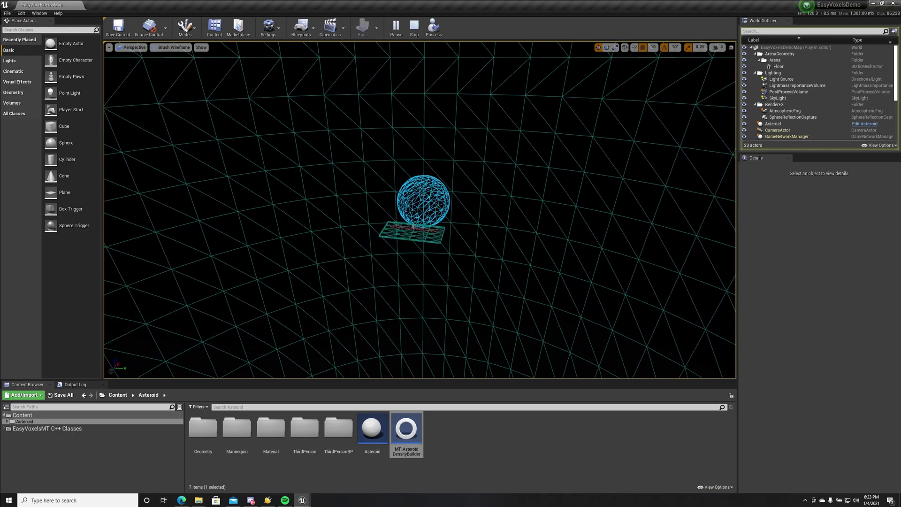
key("w")
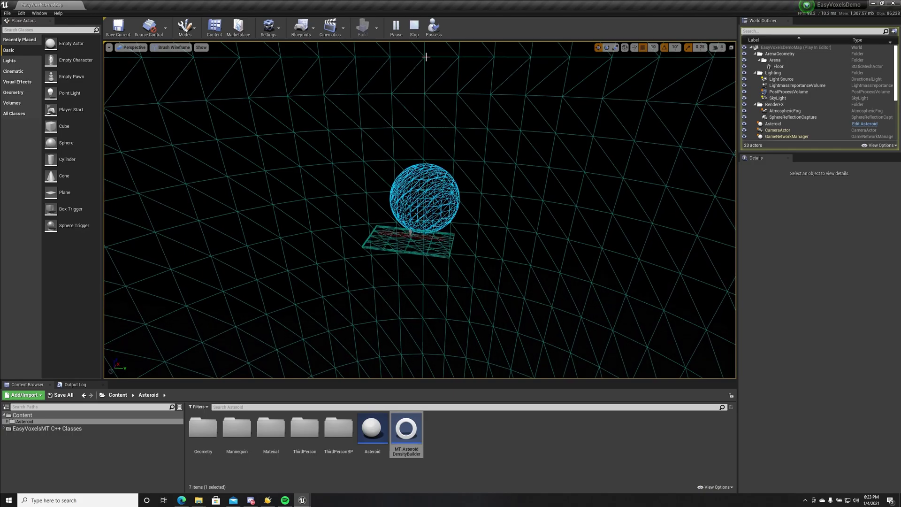
Step: Stop the simulation and reopen the Asteroid Blueprint
left_click(413, 31)
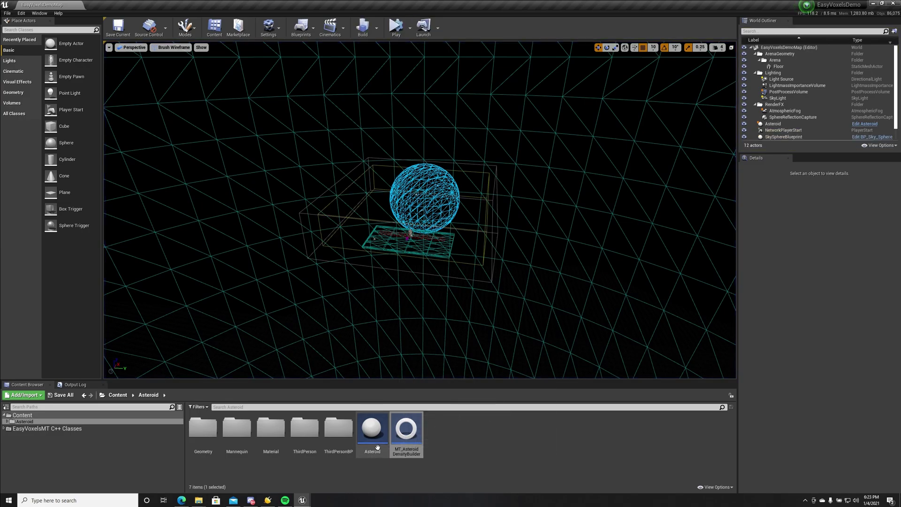
double_click(378, 448)
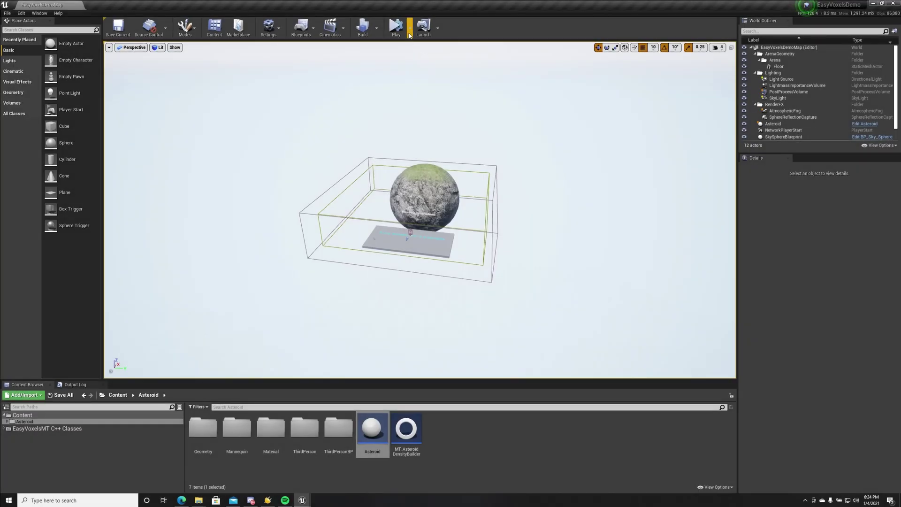
Step: Play in the selected viewport, sculpt two bulges onto the asteroid, then exit with Esc
left_click(409, 29)
left_click(438, 48)
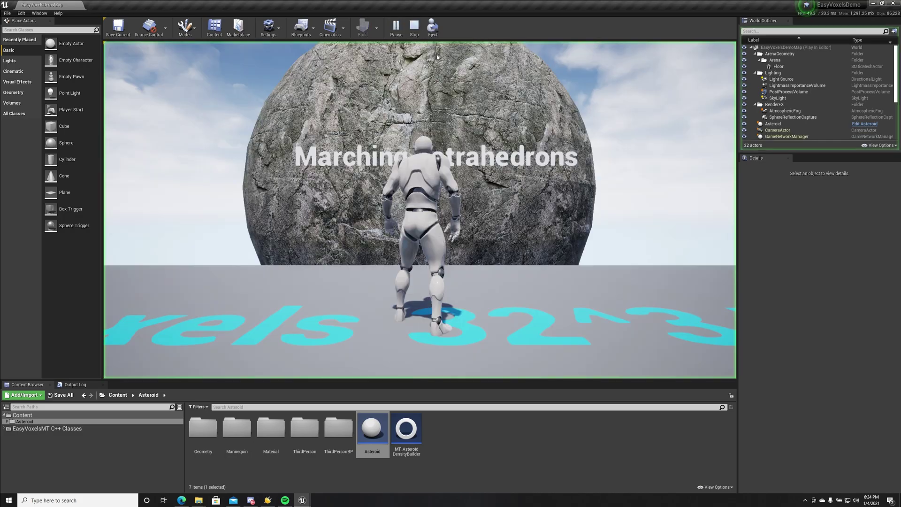
key("w")
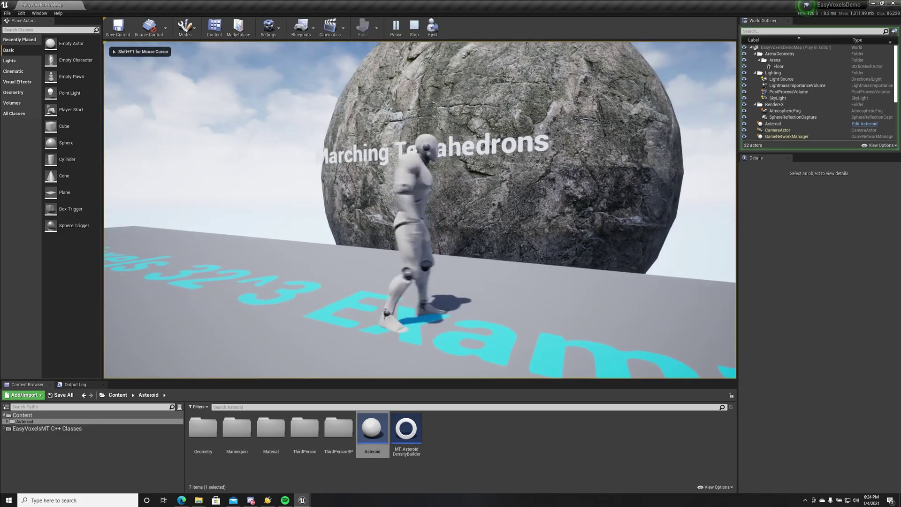
left_click(420, 210)
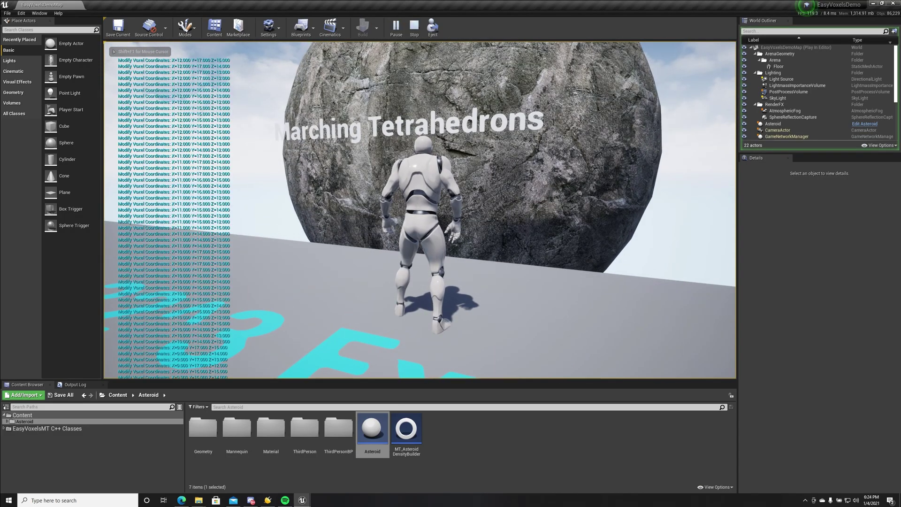
left_click(420, 210)
key("s")
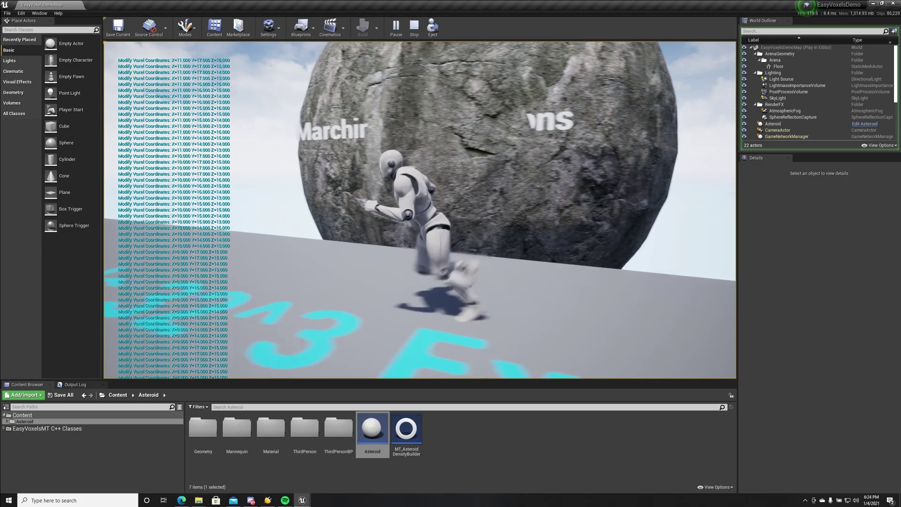
key("Escape")
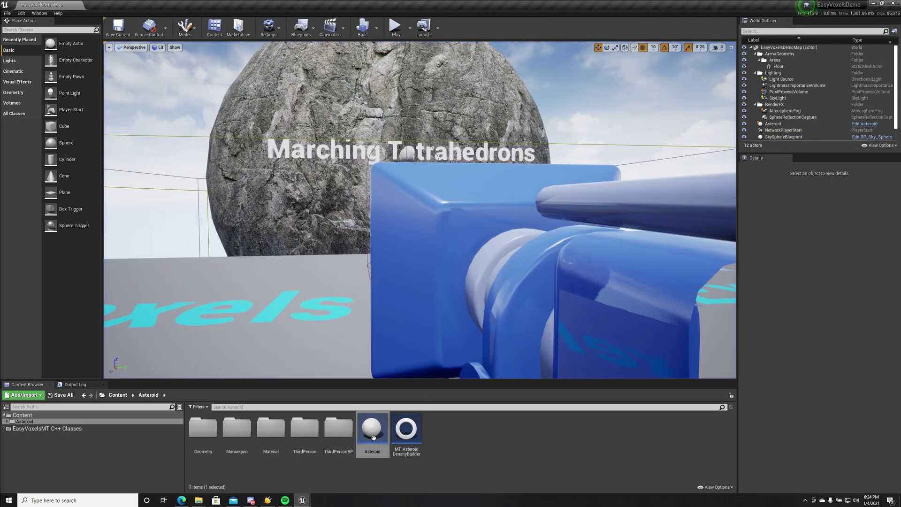
Step: Open the Asteroid Blueprint and dive into its Sculpt function graph
double_click(375, 429)
right_click_drag(516, 262, 450, 265)
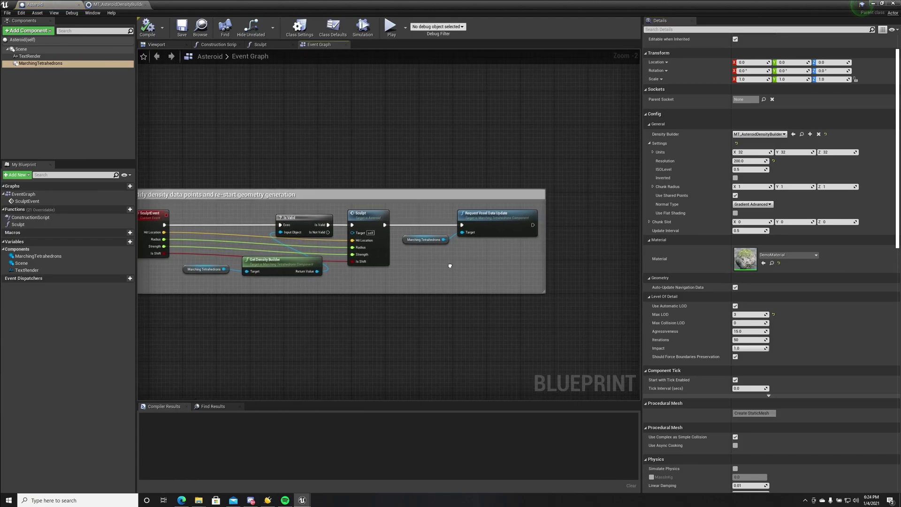
mouse_move(458, 228)
right_mouse_down()
mouse_move(565, 232)
mouse_move(229, 205)
right_mouse_up()
left_click(439, 220)
double_click(439, 219)
scroll(316, 209, "down", 3)
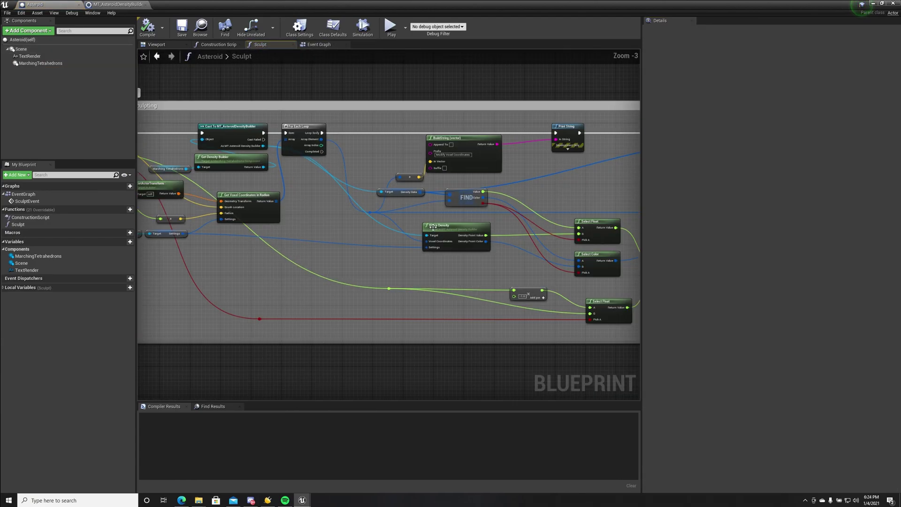
mouse_move(432, 225)
right_mouse_down()
mouse_move(238, 226)
mouse_move(425, 224)
right_mouse_up()
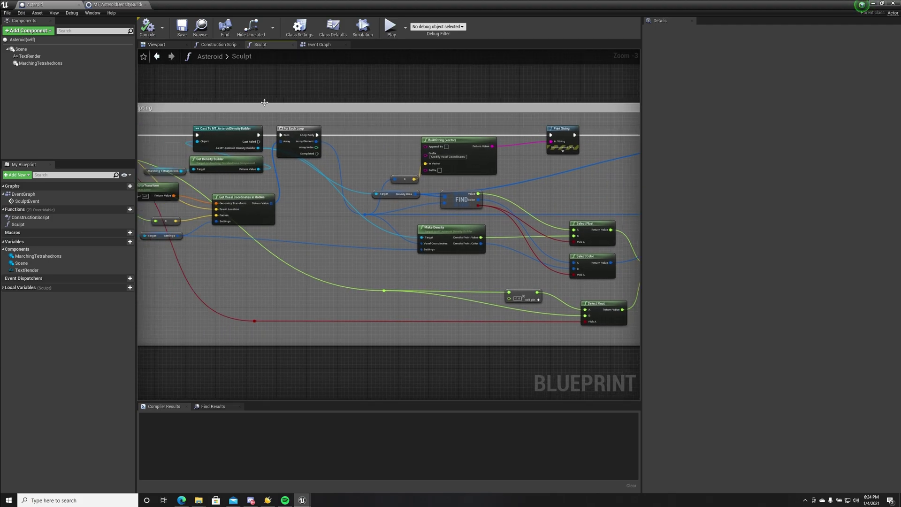
Step: Inspect the DensityData variable and Request Voxel Data Update node, then return to the running game
left_click(117, 5)
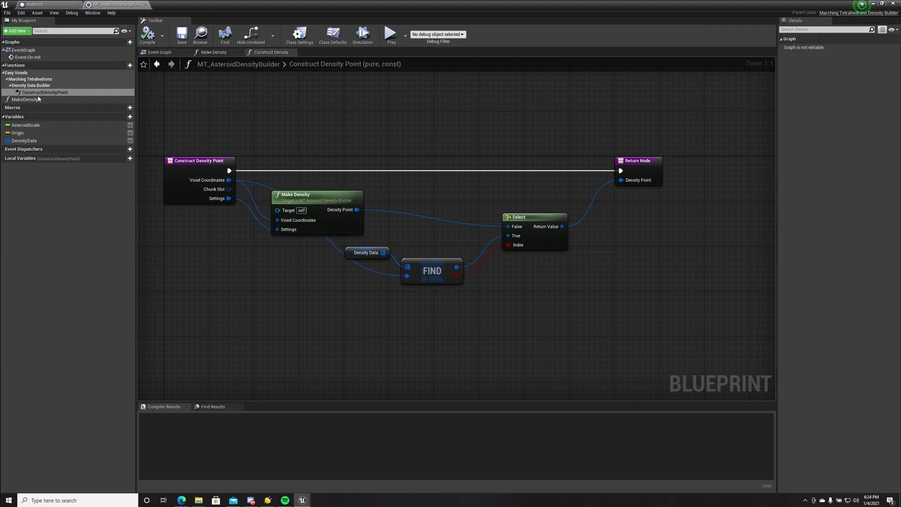
left_click(26, 140)
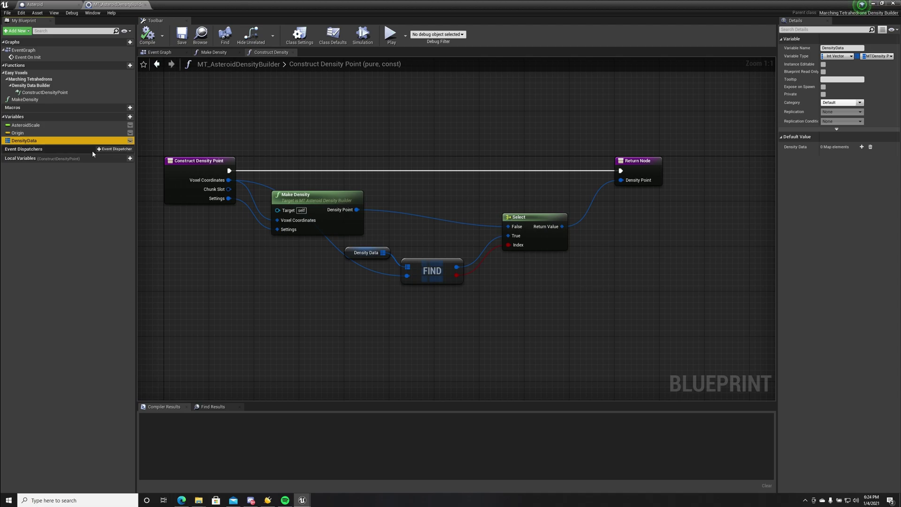
left_click(56, 5)
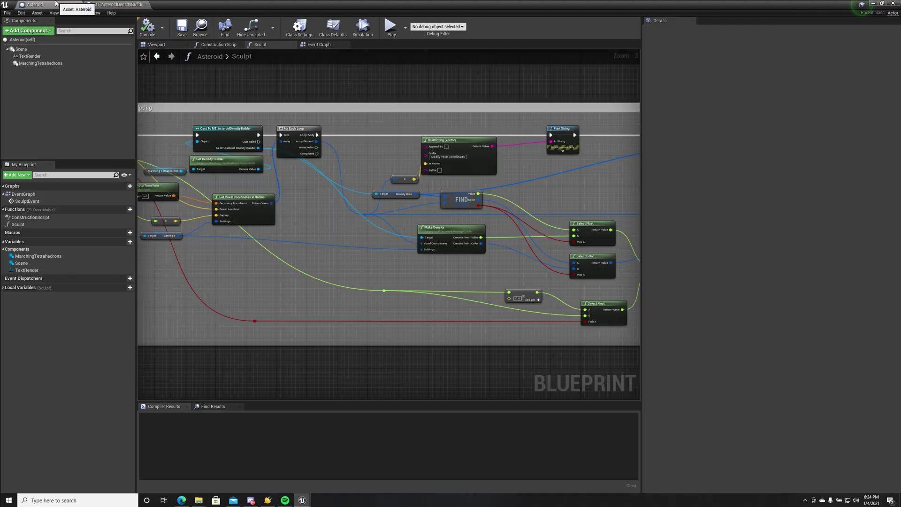
right_click_drag(388, 162, 353, 185)
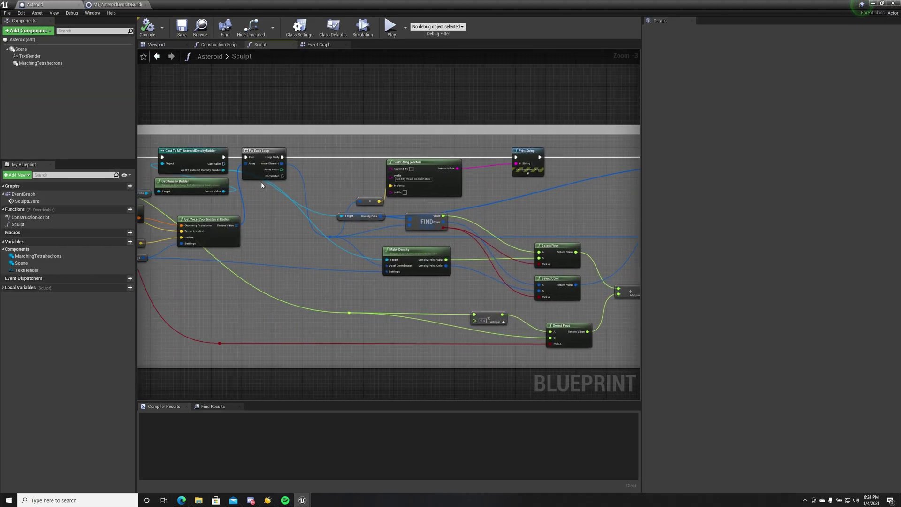
double_click(20, 196)
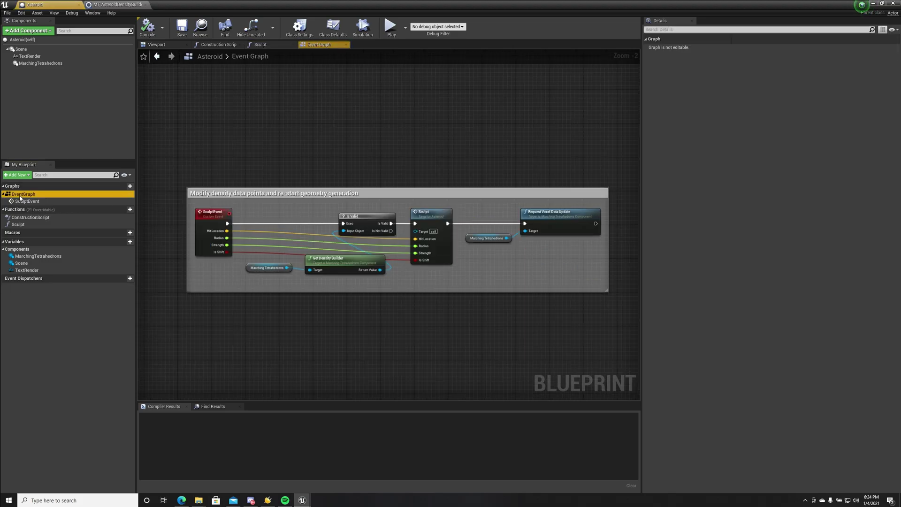
left_click(539, 222)
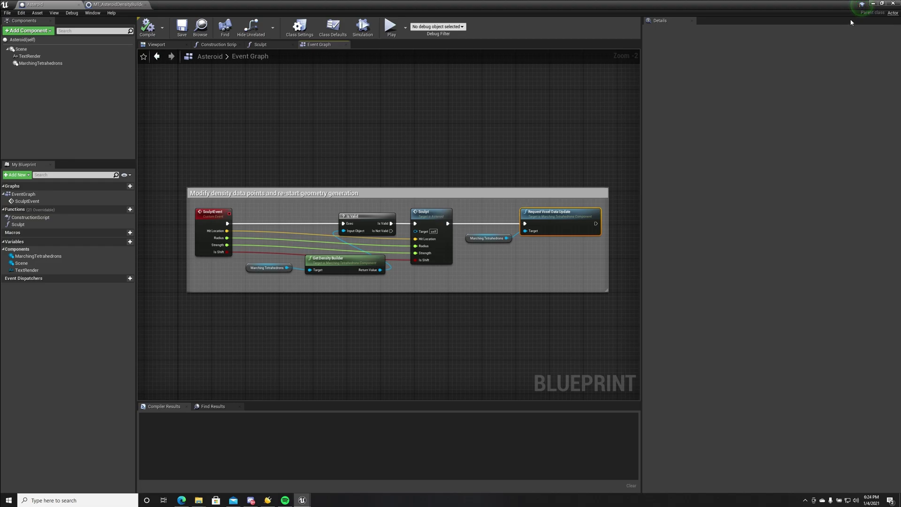
left_click(874, 4)
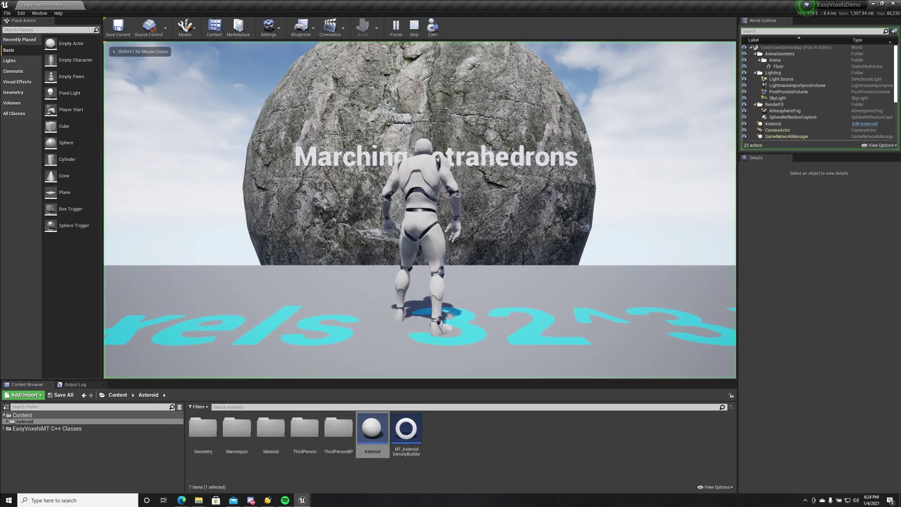
Step: Run up to the asteroid, sculpt two more bulges onto its surface, then stop the play session
key("w")
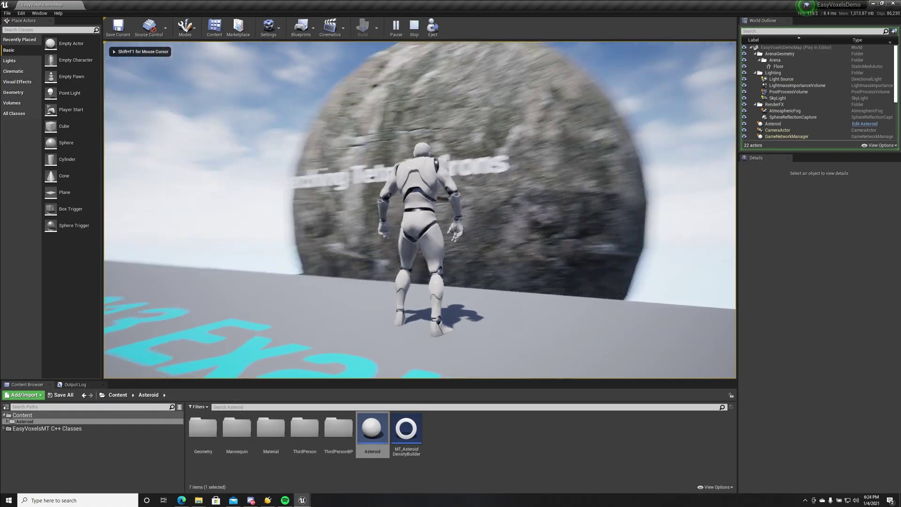
left_click(420, 210)
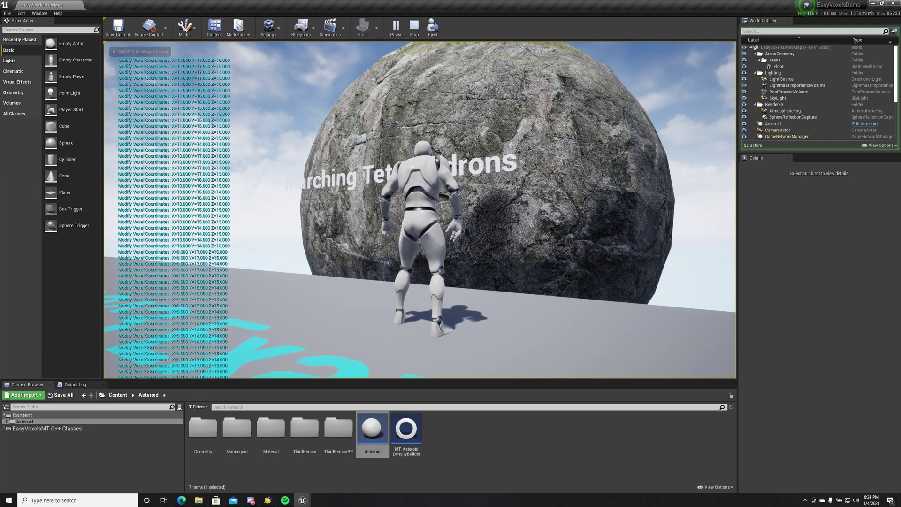
left_click(420, 210)
key("Escape")
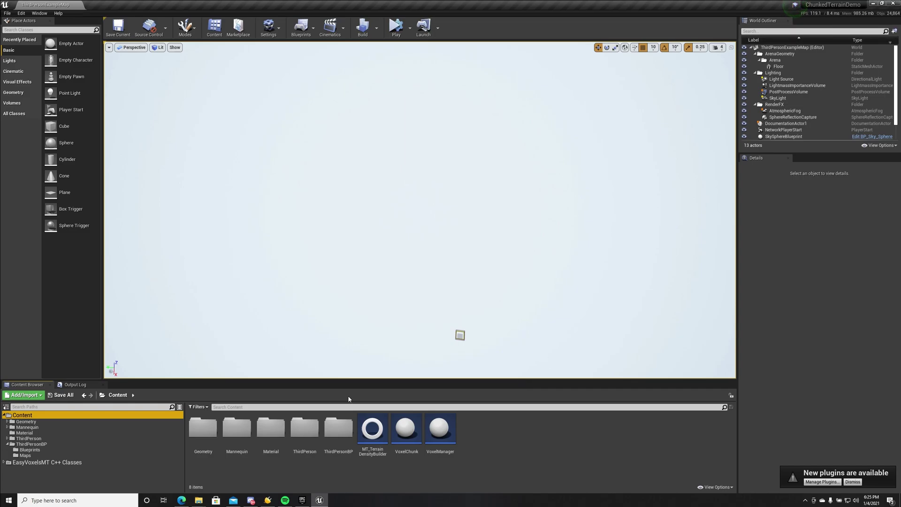
double_click(379, 429)
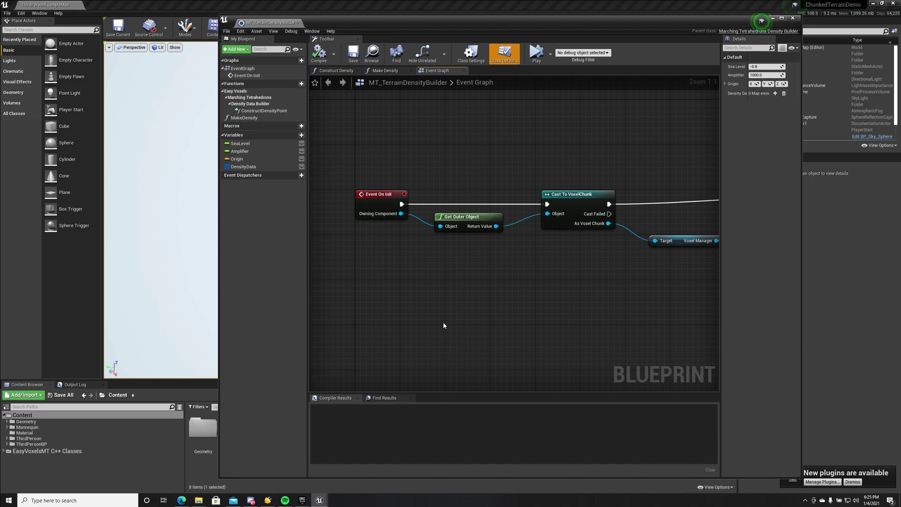
right_click_drag(657, 230, 474, 229)
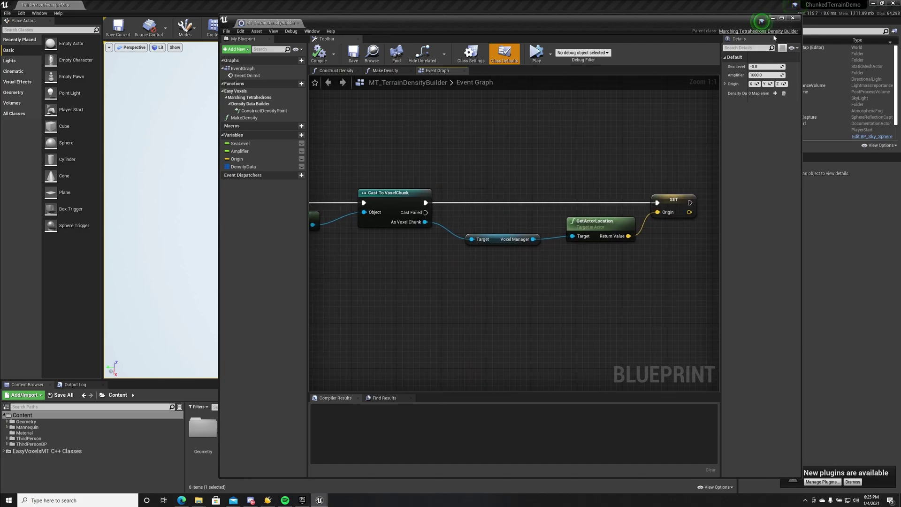
left_click(781, 19)
left_click(874, 3)
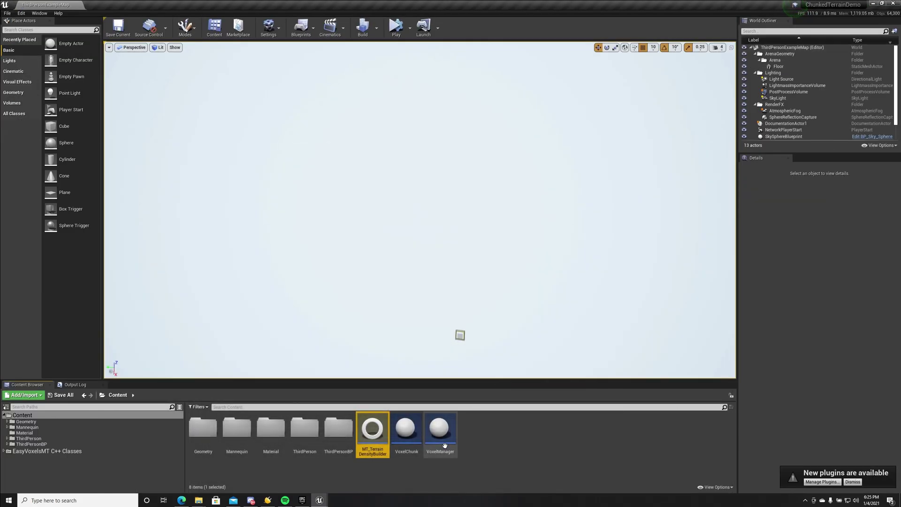
double_click(435, 424)
right_click_drag(550, 332, 494, 248)
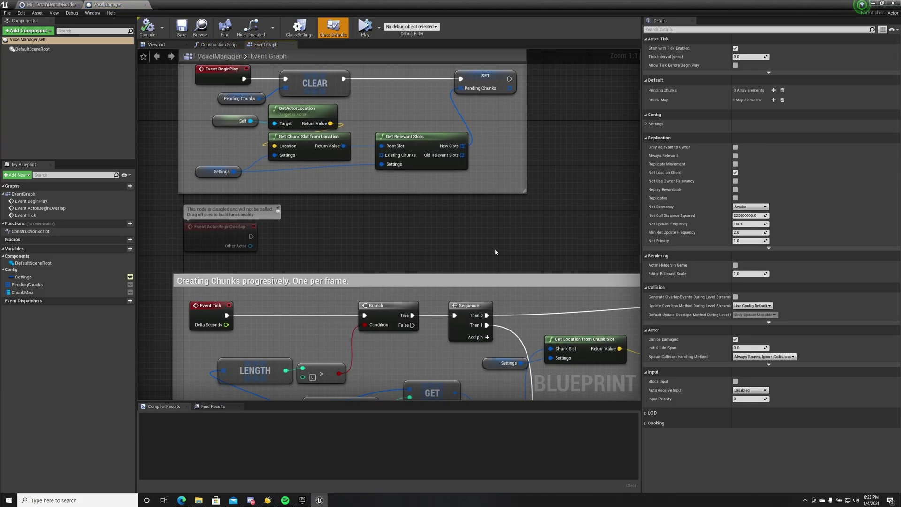
scroll(496, 249, "down", 1)
left_click_drag(641, 181, 790, 187)
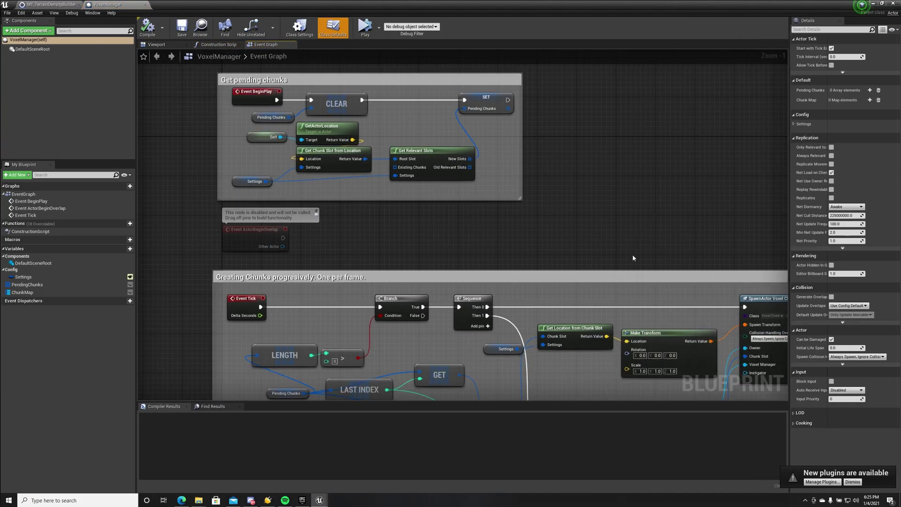
right_click_drag(624, 269, 487, 164)
right_click_drag(623, 247, 694, 238)
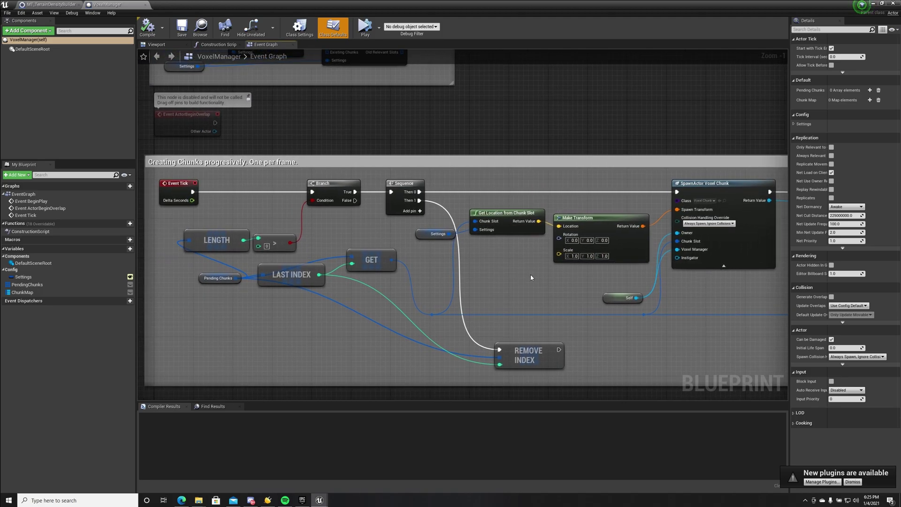
right_click_drag(530, 274, 388, 294)
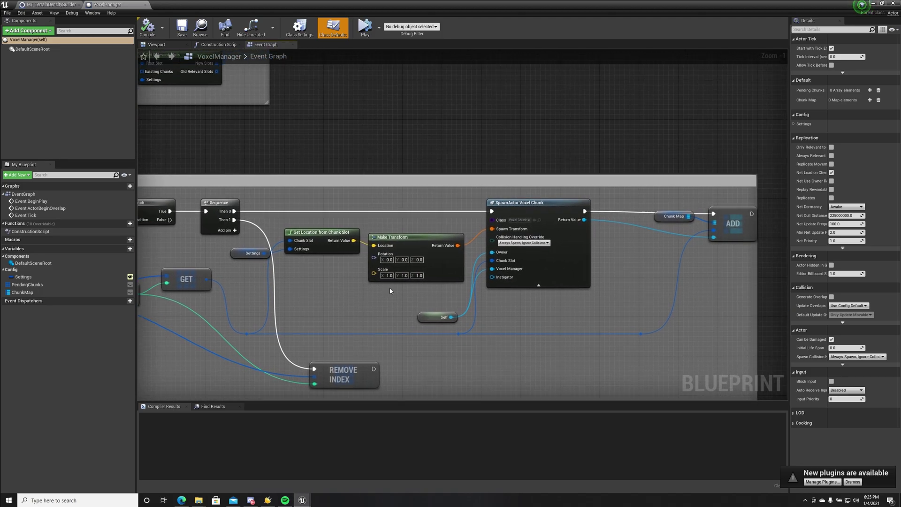
right_click_drag(348, 220, 517, 263)
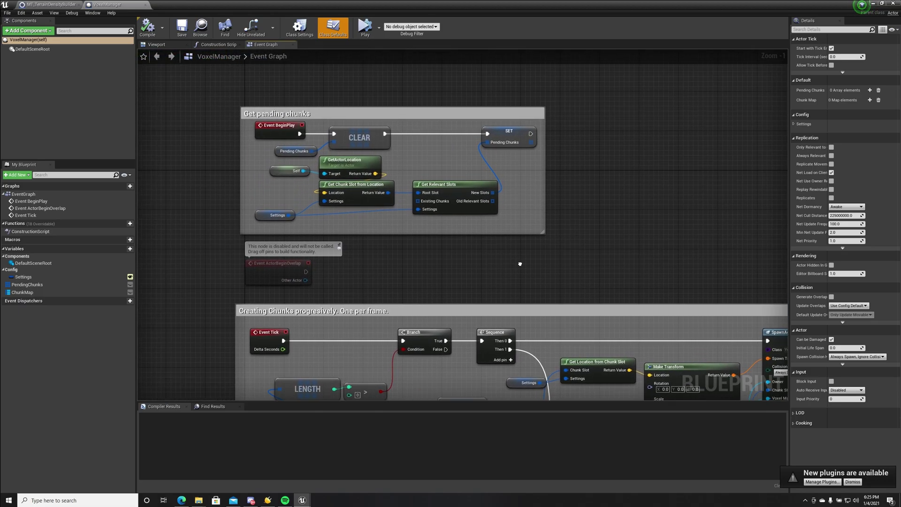
left_click_drag(510, 221, 327, 194)
left_click(511, 229)
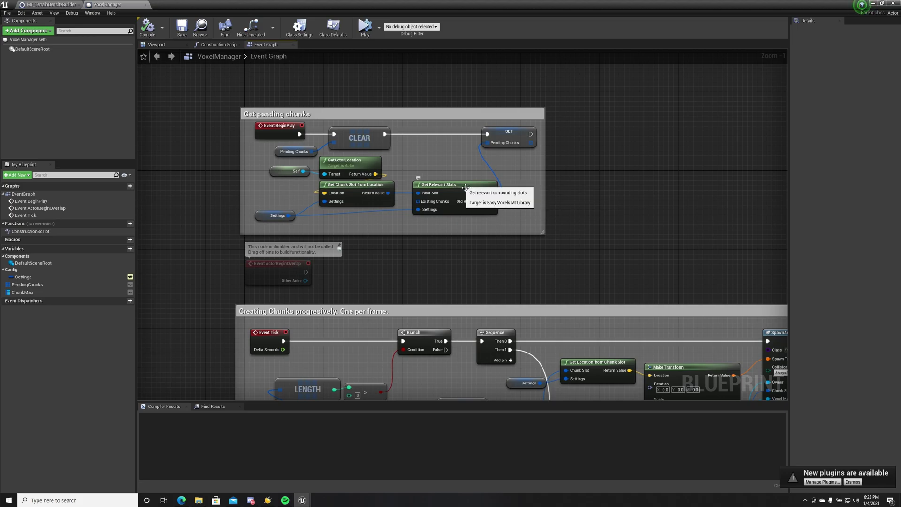
left_click(871, 6)
Step: Open the VoxelChunk blueprint and inspect the MarchingTetrahedrons component's Level Of Detail settings
double_click(419, 442)
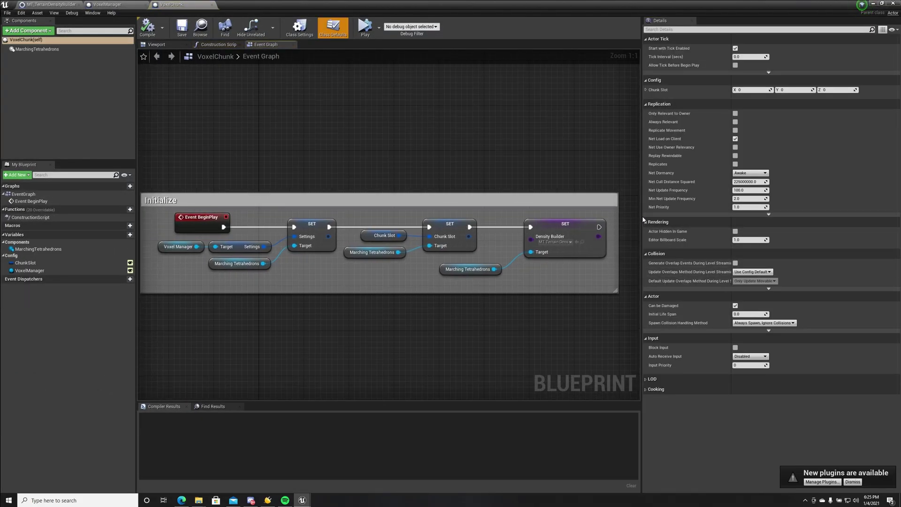
left_click_drag(643, 218, 704, 216)
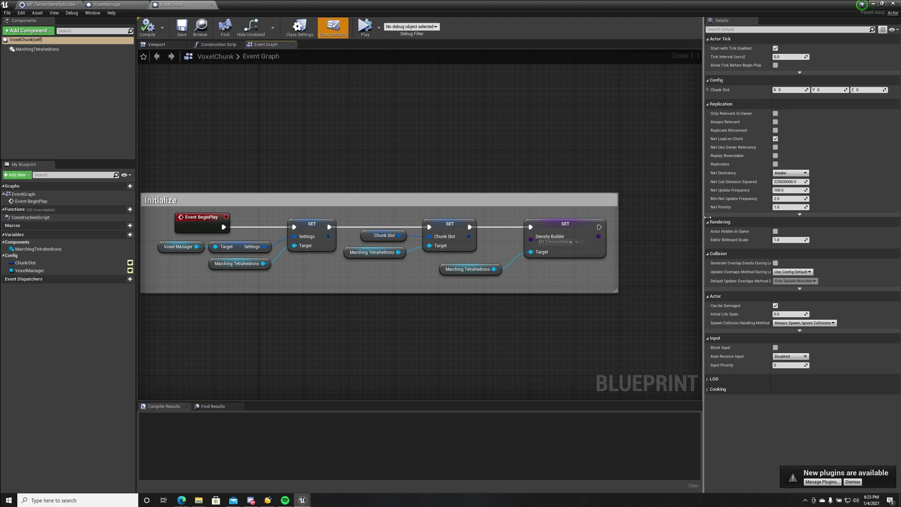
left_click(37, 49)
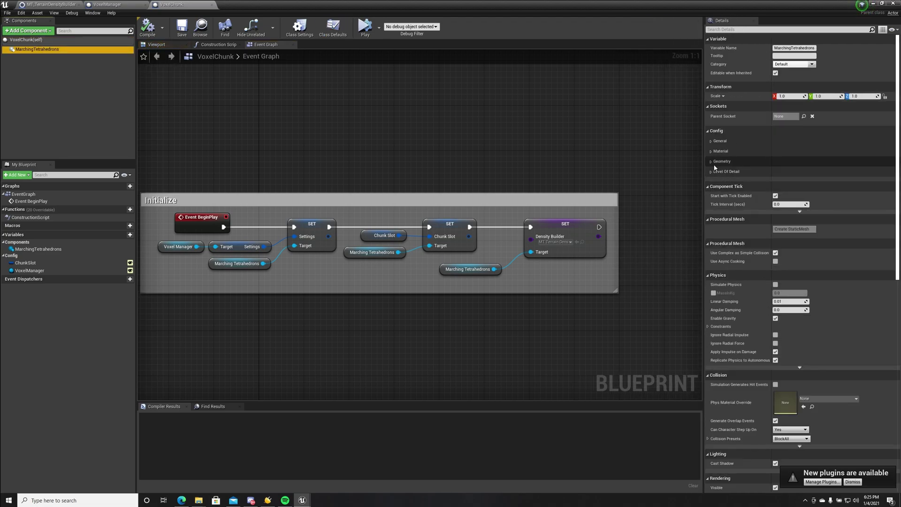
left_click(709, 171)
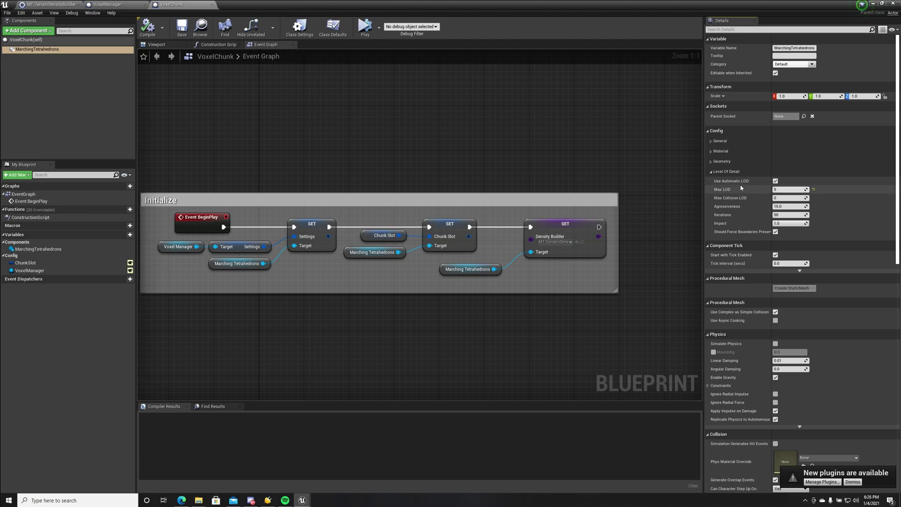
mouse_move(741, 183)
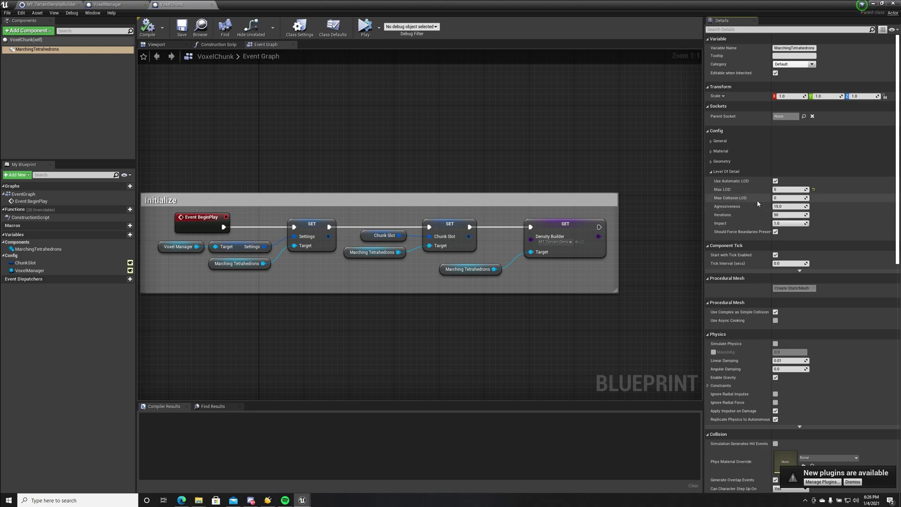
mouse_move(738, 202)
Step: Expand the component's Geometry and Material settings, then put the Blueprint editor away
left_click(719, 161)
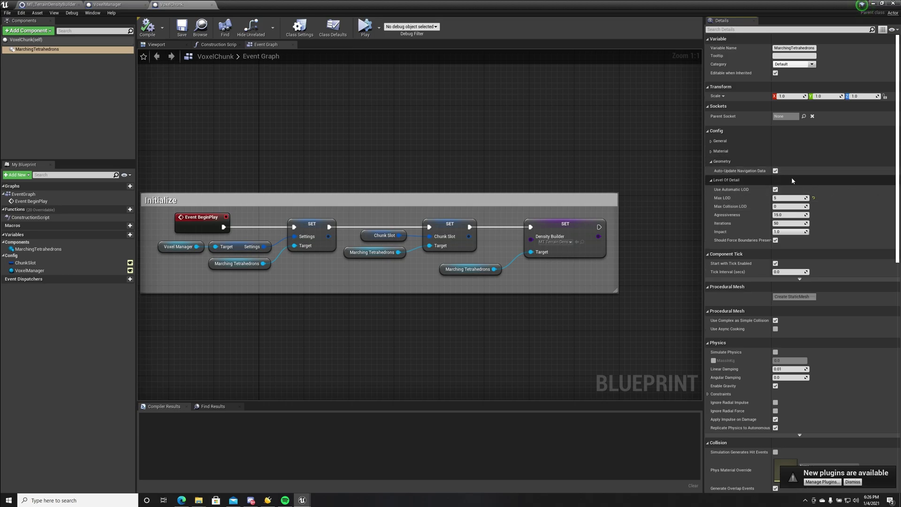
left_click(713, 151)
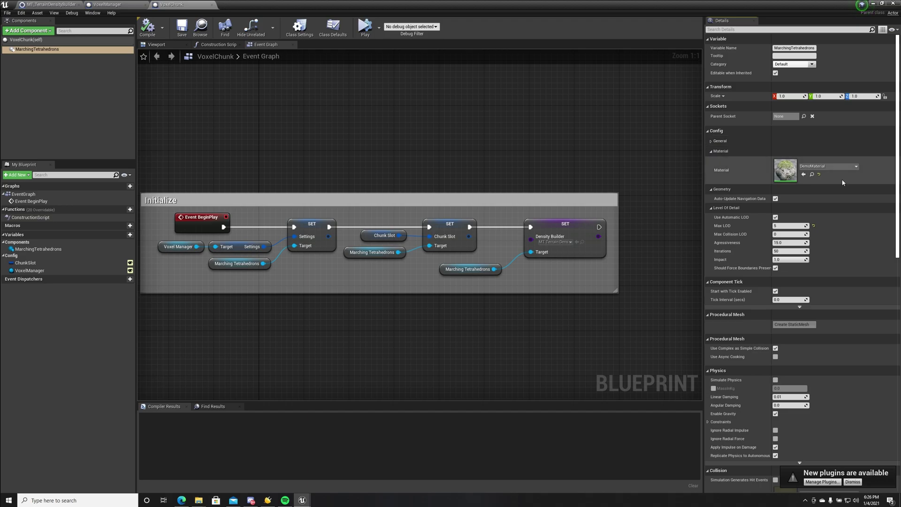
left_click(874, 3)
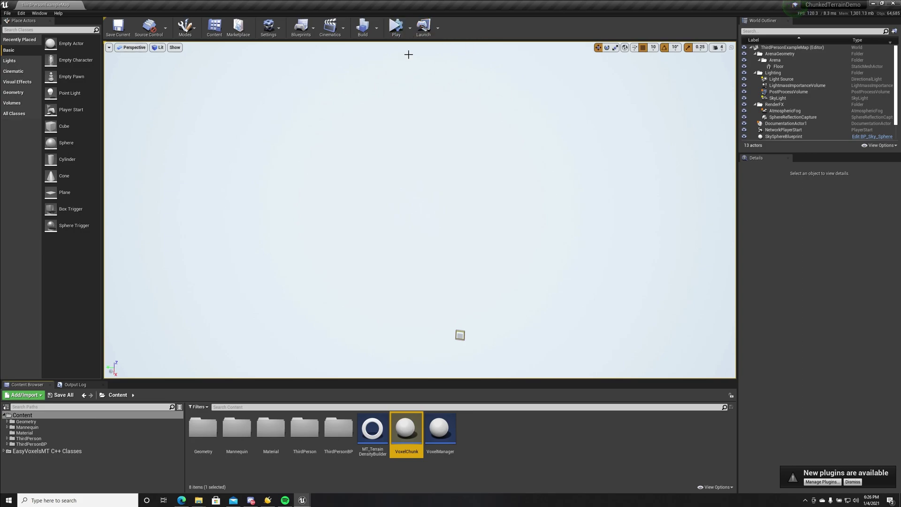
Step: Play the ChunkedTerrainDemo map and look around as the grassy voxel terrain strip generates
left_click(396, 27)
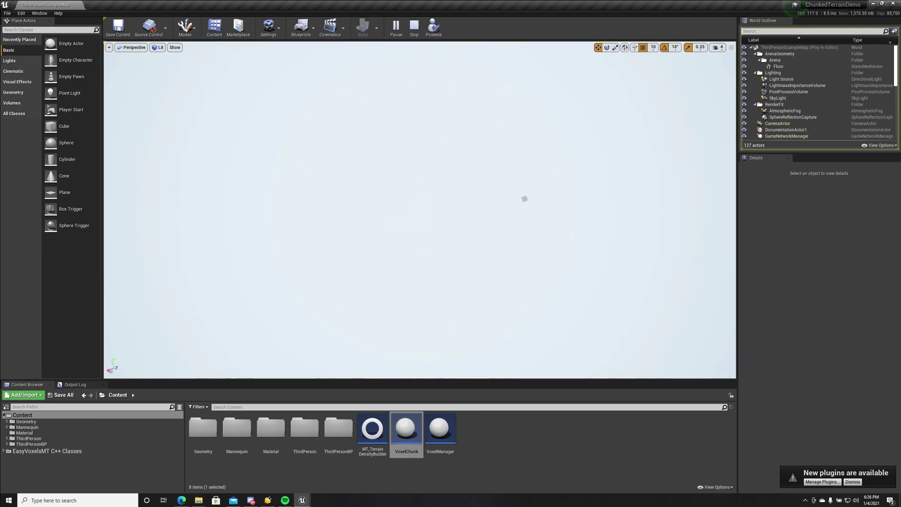
right_click_drag(535, 184, 413, 225)
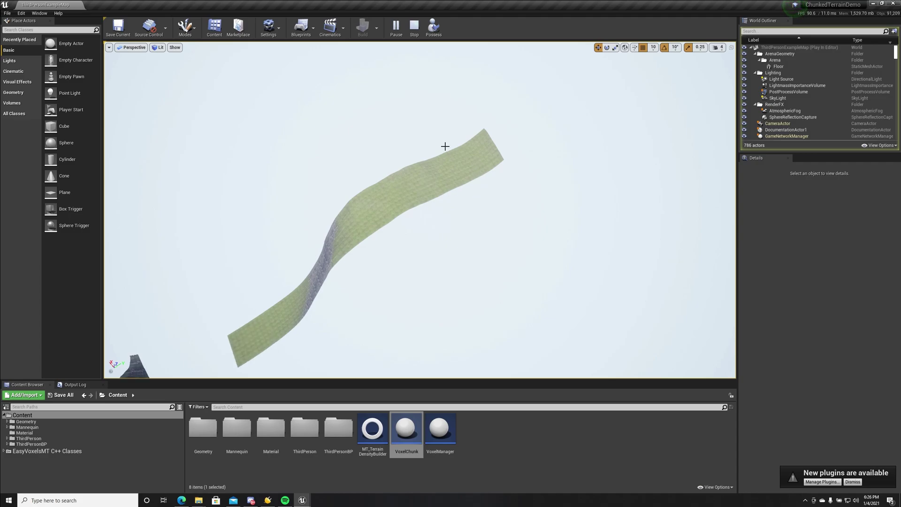
right_click_drag(360, 145, 291, 157)
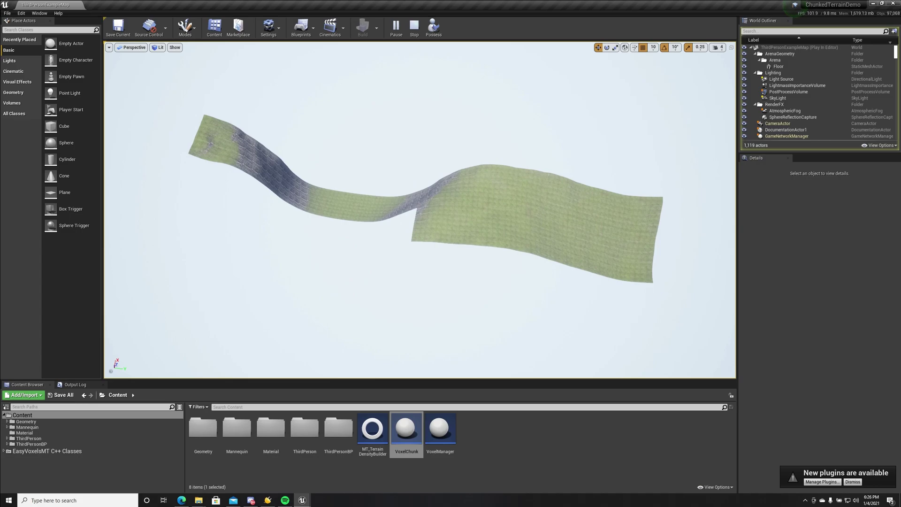
Step: Show the VoxelManager Settings defaults: Units 32, Resolution 1000.0, Chunk Radius 10, Advanced gradient normals
double_click(449, 441)
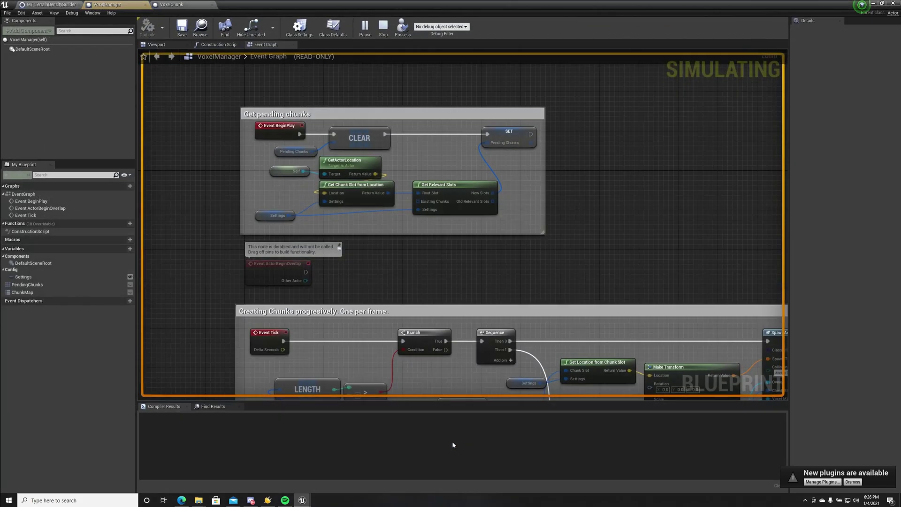
left_click(23, 277)
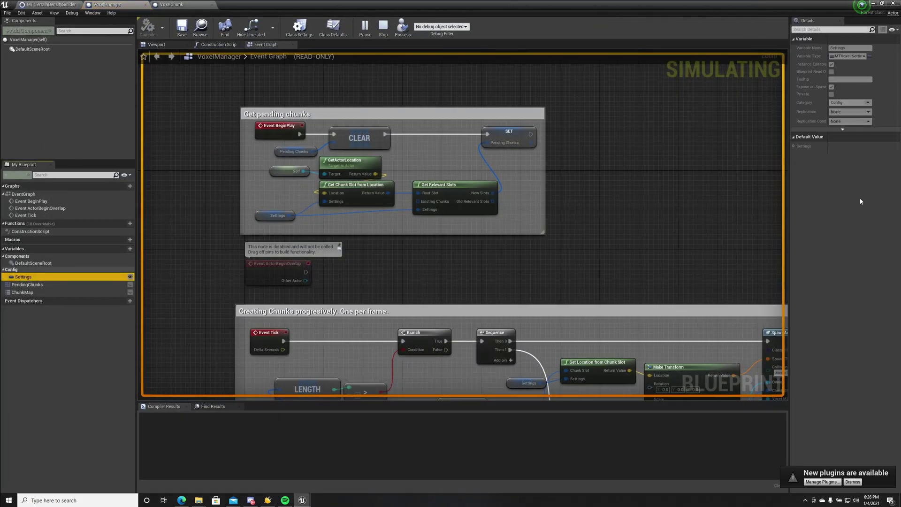
left_click(794, 146)
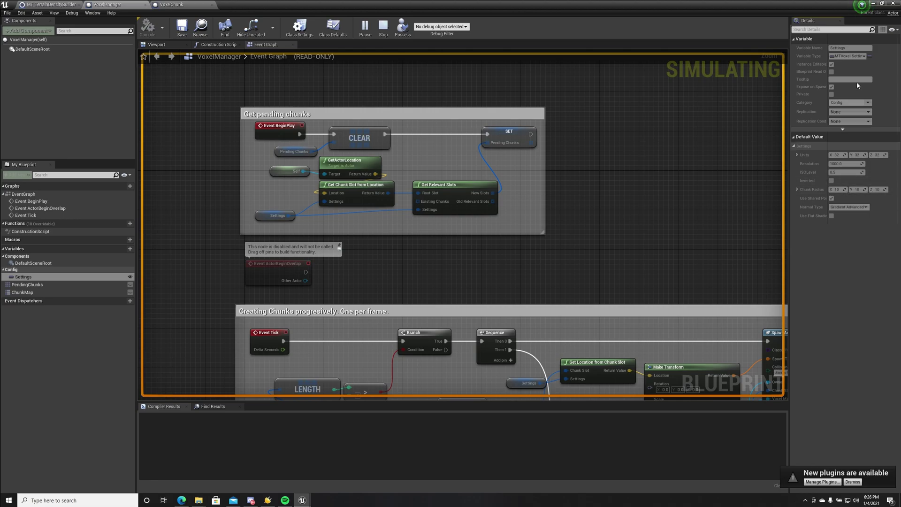
Step: Back in the running level, fly in close over the grown grassy, rocky voxel hills
left_click(872, 6)
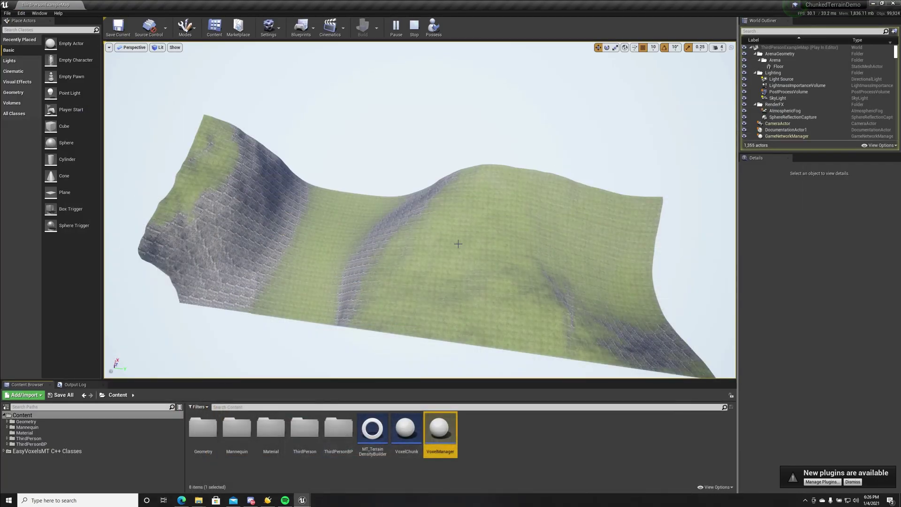
right_click_drag(457, 244, 526, 258)
right_click_drag(403, 258, 429, 235)
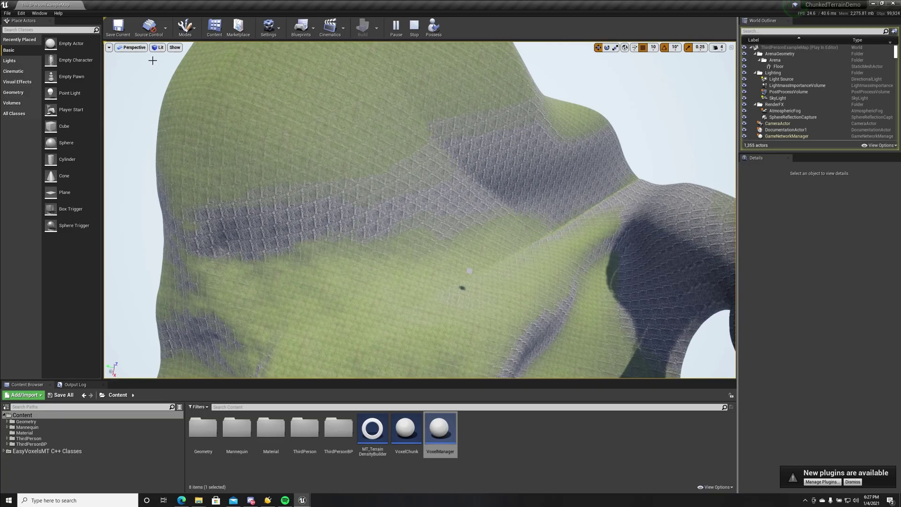
left_click(162, 49)
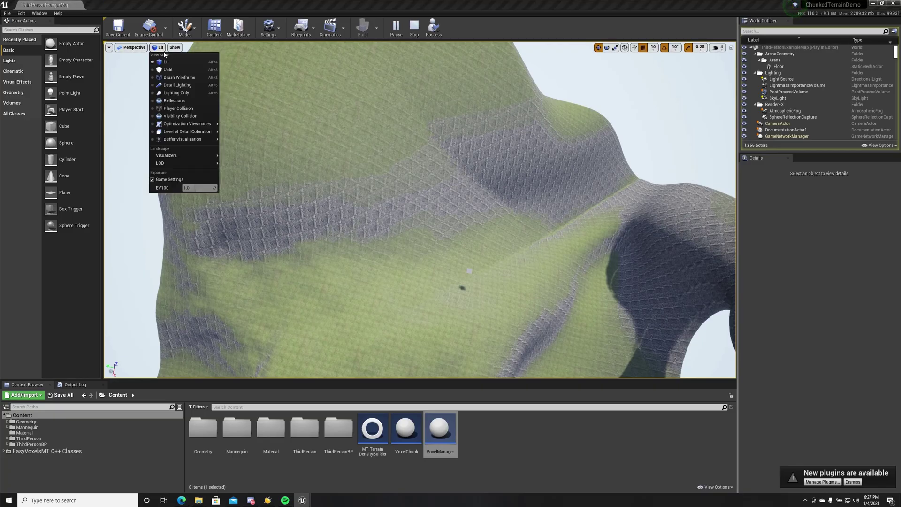
Step: Render the terrain in Brush Wireframe, adjust camera speed, and fly along the ridges to watch detail change
left_click(171, 77)
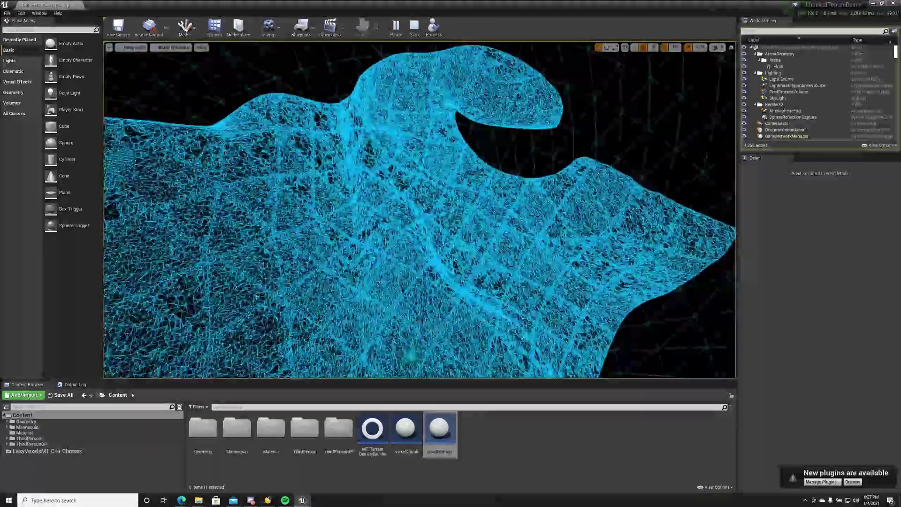
right_click_drag(688, 82, 728, 129)
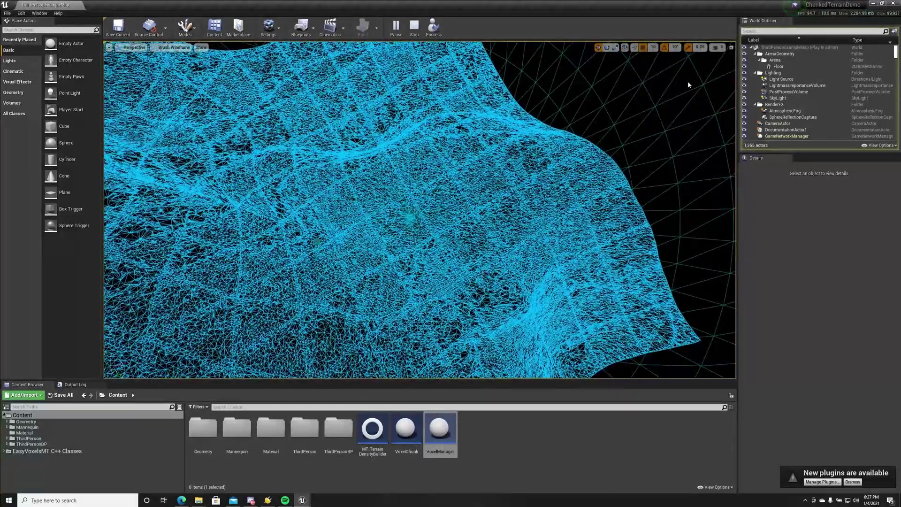
left_click(717, 47)
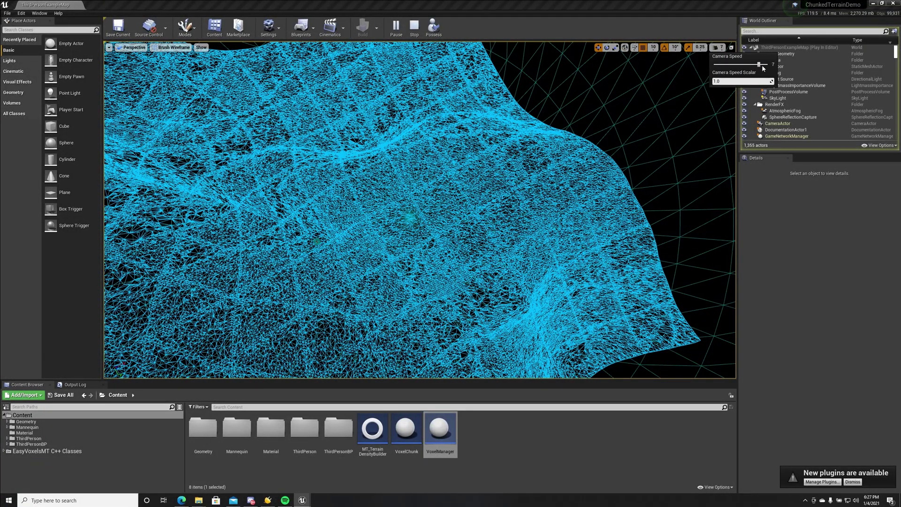
key("w")
mouse_move(602, 186)
right_mouse_down()
mouse_move(590, 94)
mouse_move(602, 185)
right_mouse_up()
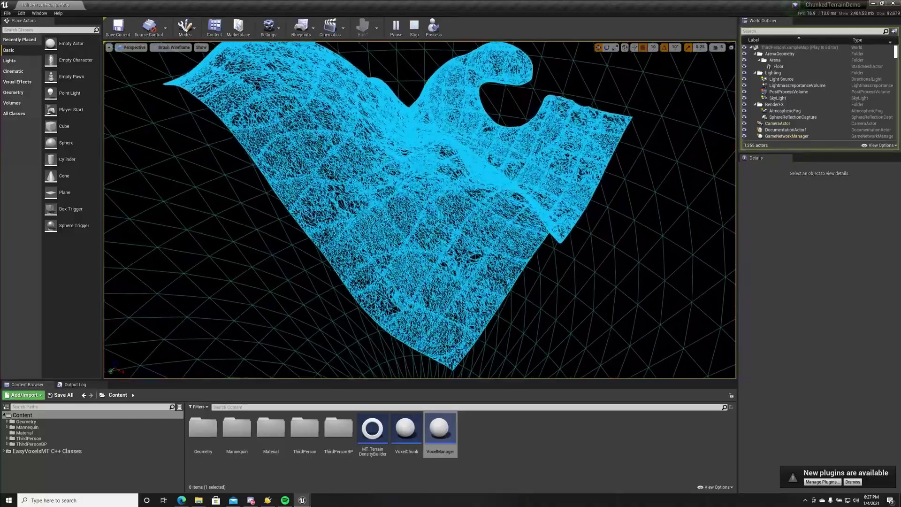
right_click_drag(601, 186, 602, 185)
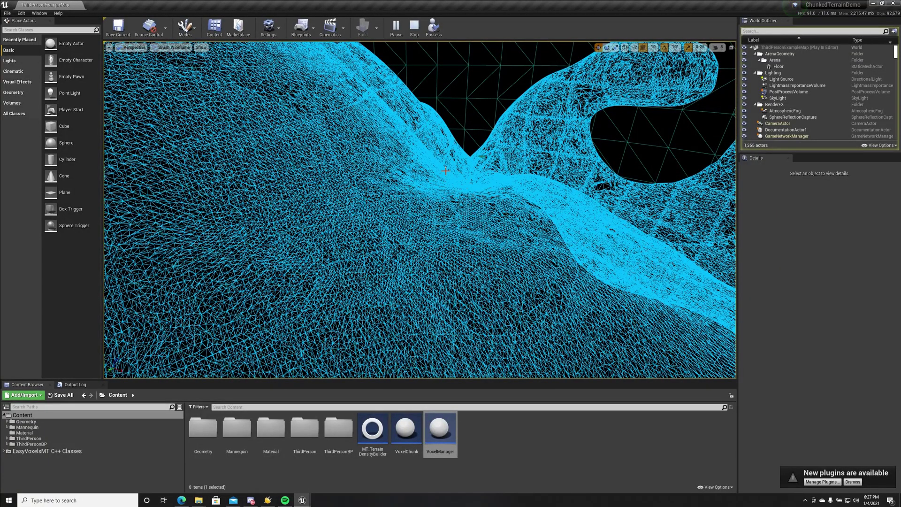
right_click_drag(443, 160, 423, 160)
key("w")
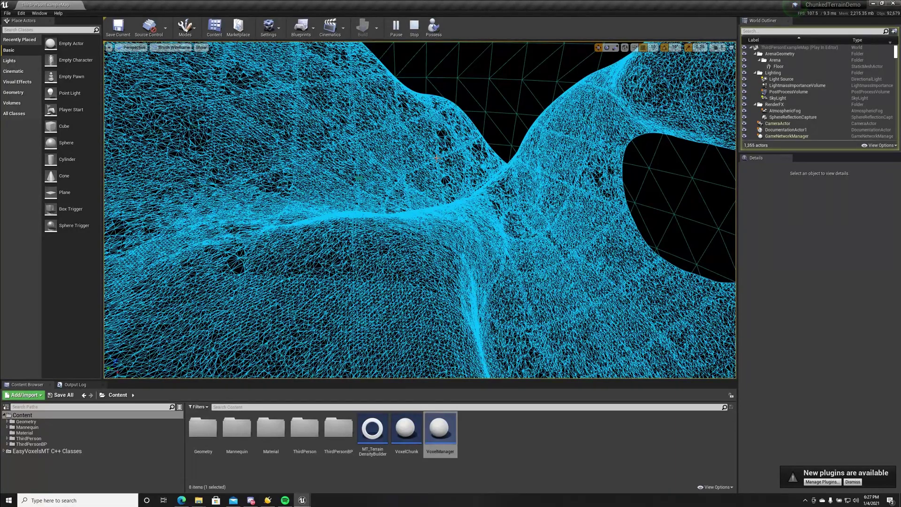